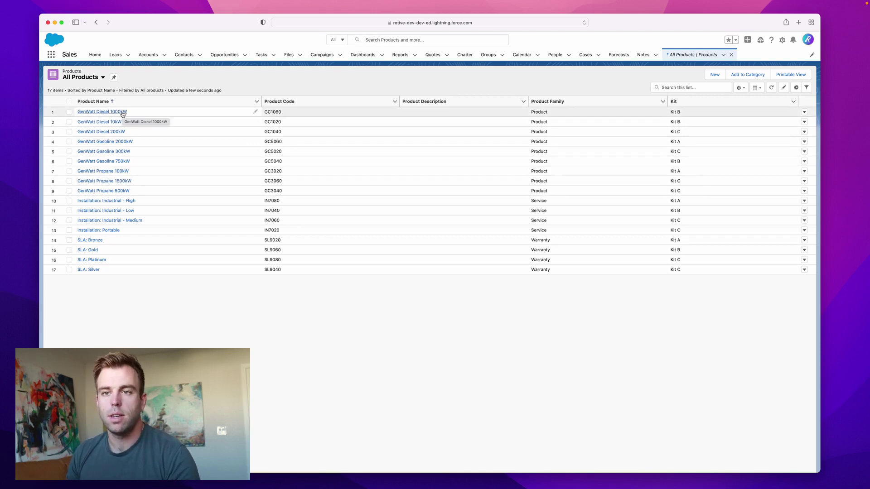
Open the GenWatt Diesel 1000kW product and view the price books listed under Related.
click(122, 112)
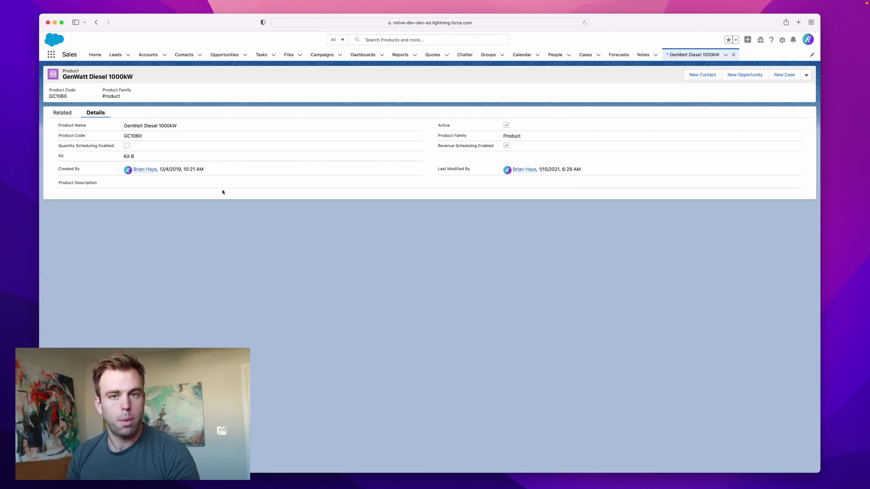
click(67, 112)
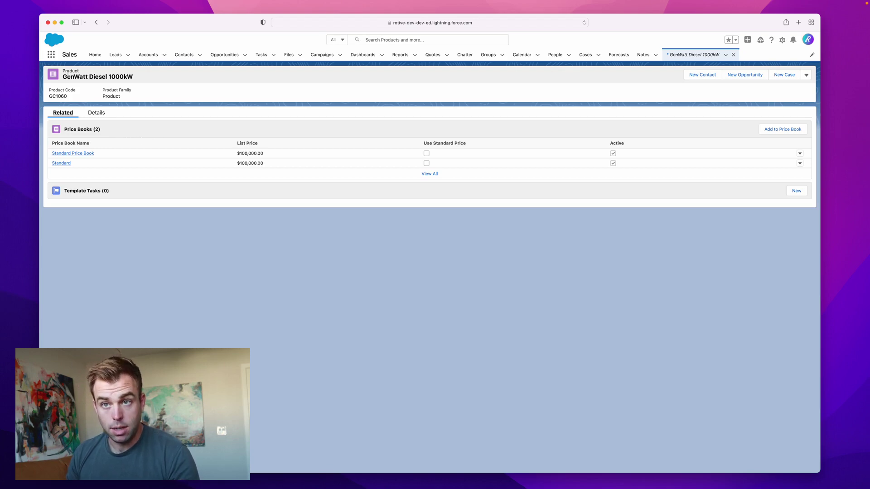
drag(67, 76, 192, 77)
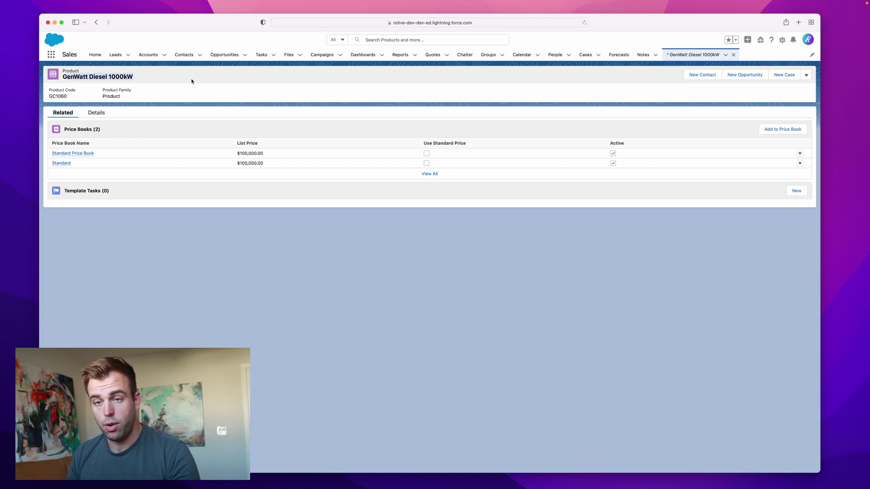
click(142, 149)
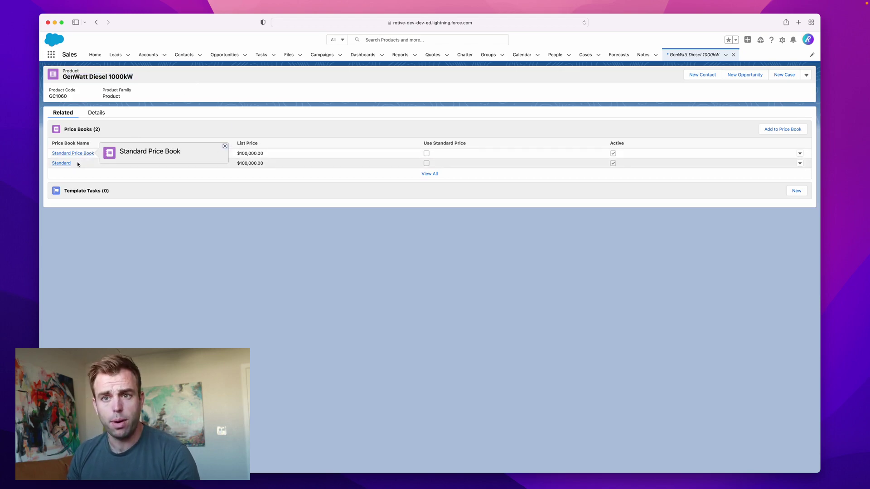
mouse_move(80, 158)
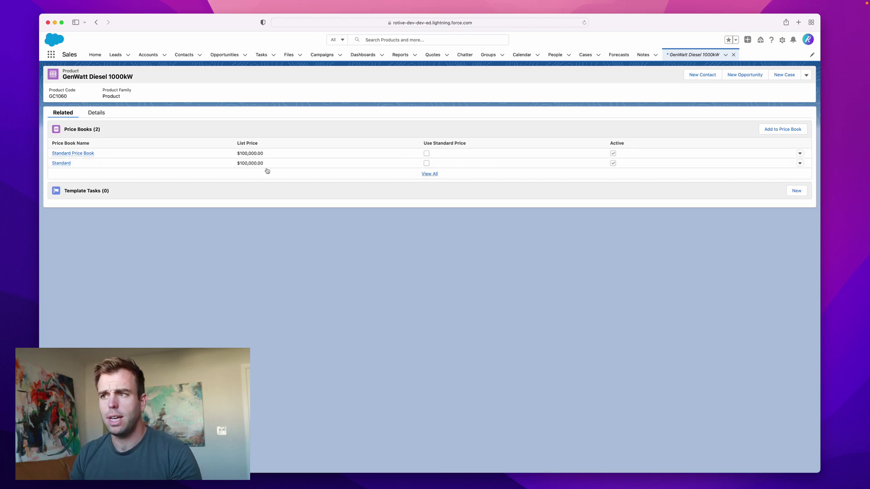
click(401, 54)
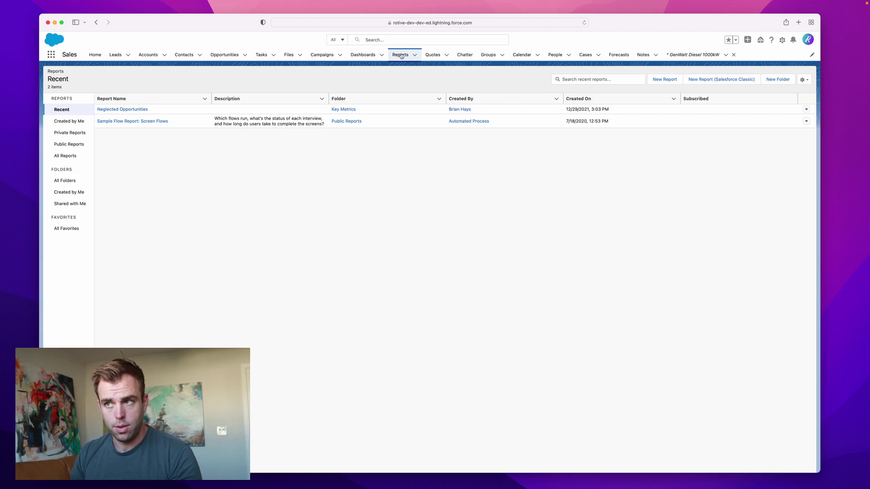
Start a new report using the Price Books with Products report type, found by searching 'price'.
click(665, 80)
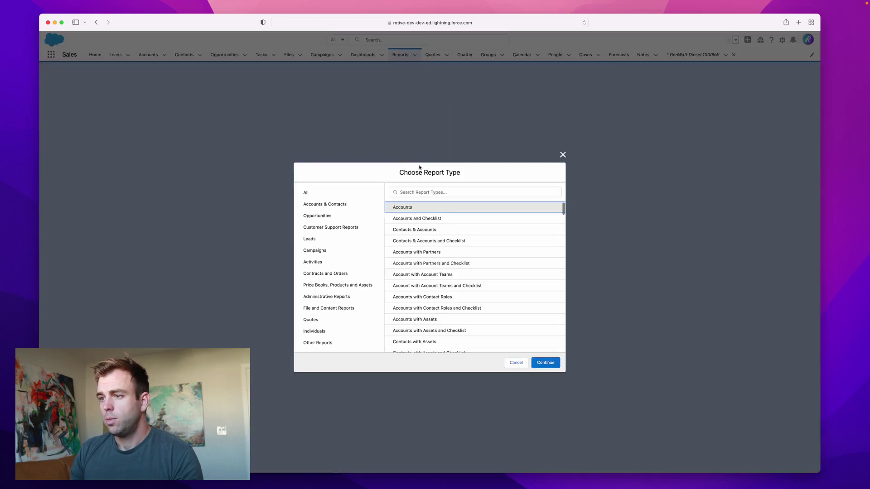
click(408, 193)
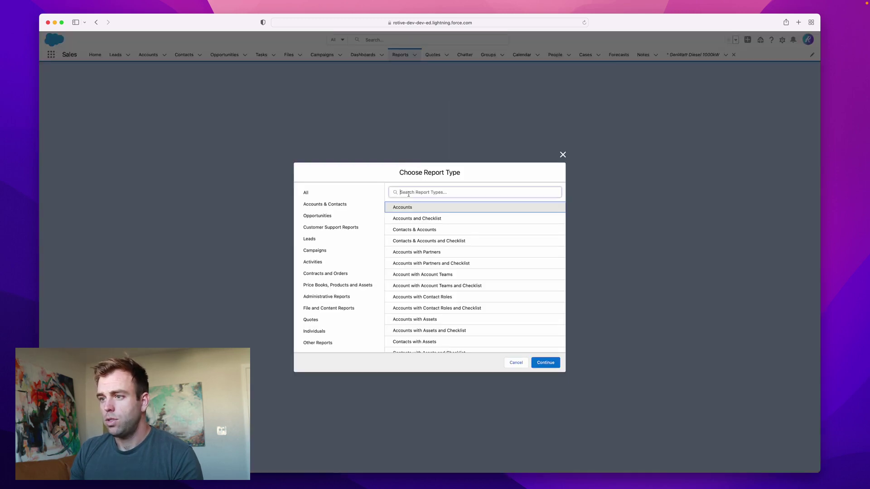
text(priceb)
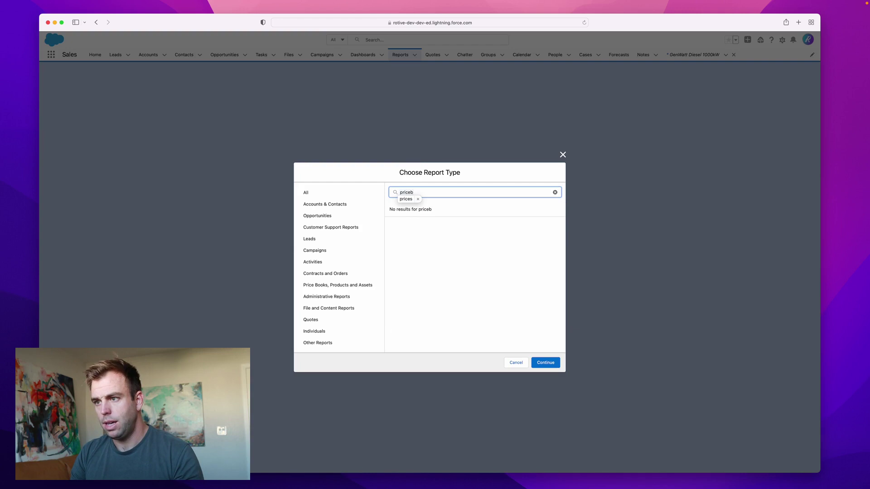
key(BackSpace)
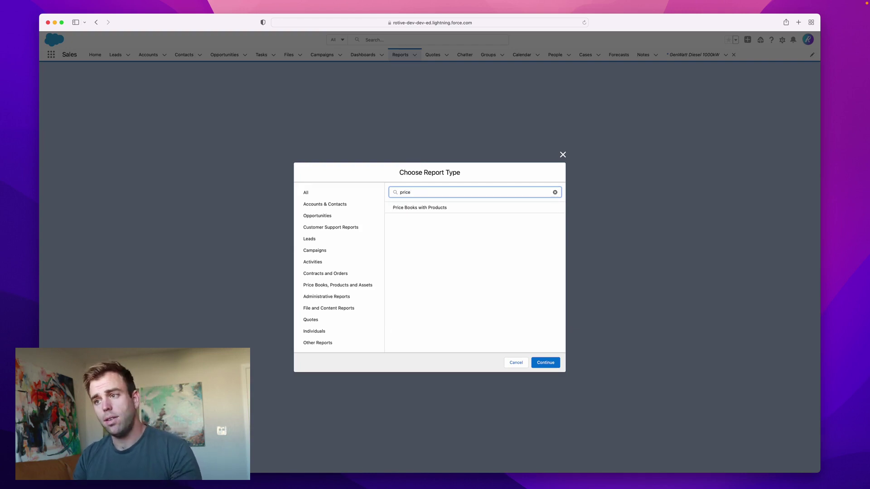
click(433, 209)
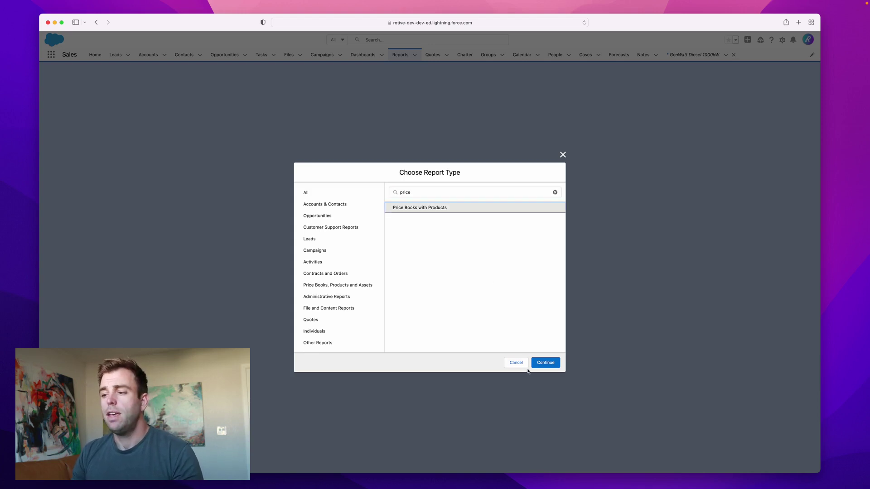
click(545, 364)
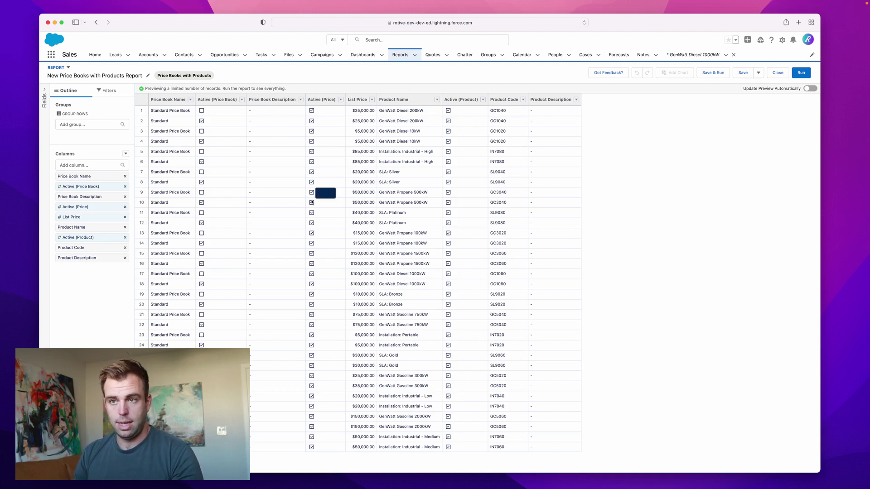
Expand the Fields panel of the Price Books with Products report preview.
click(45, 92)
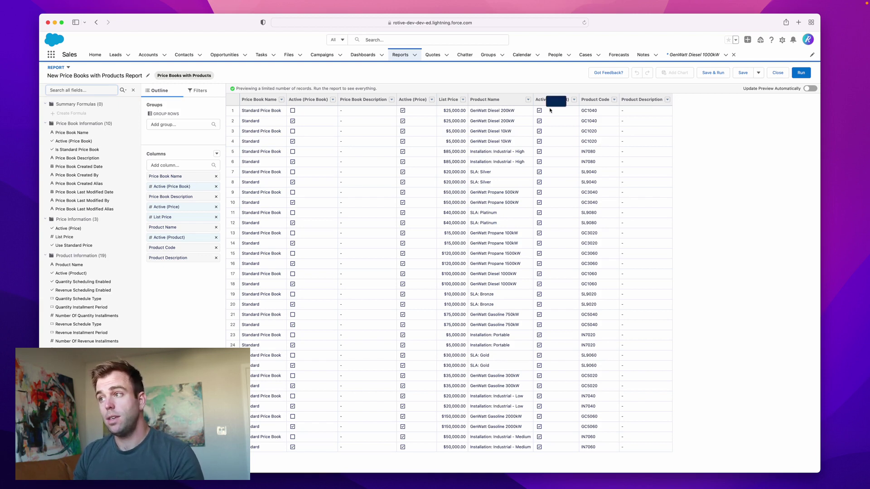
click(782, 40)
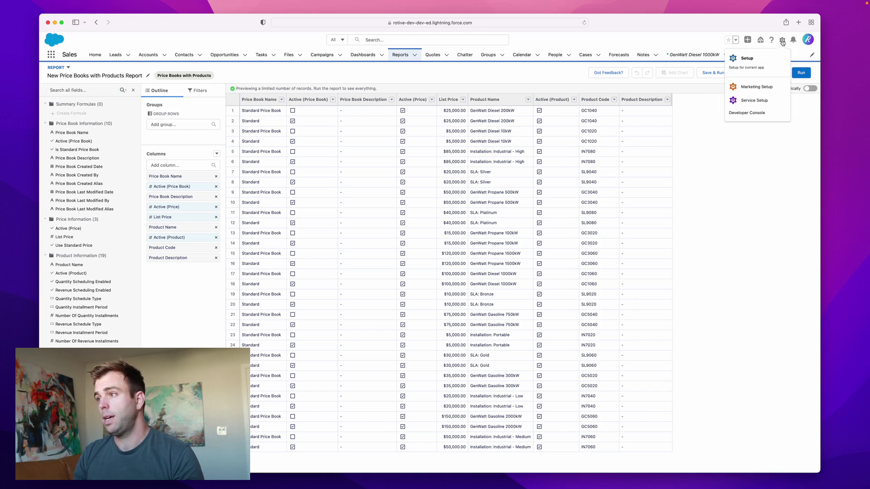
In Setup, find Report Types via Quick Find 'report' and start a New Custom Report Type.
click(748, 59)
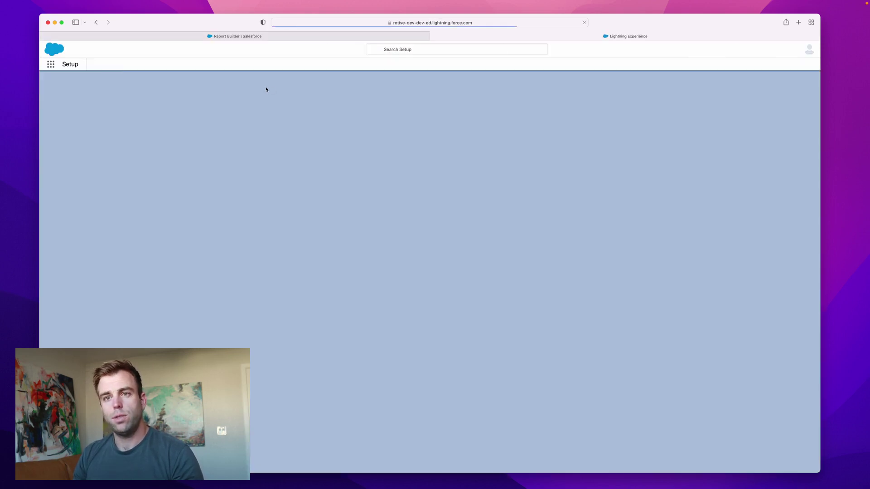
text(report)
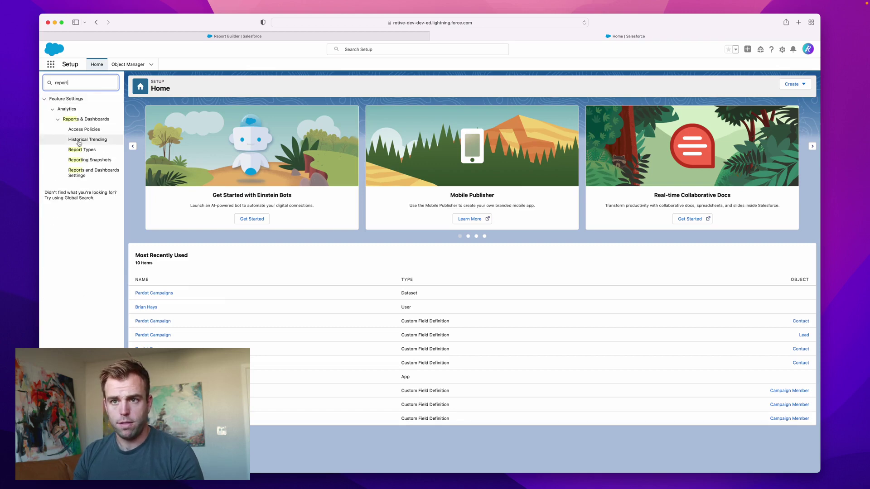
click(80, 150)
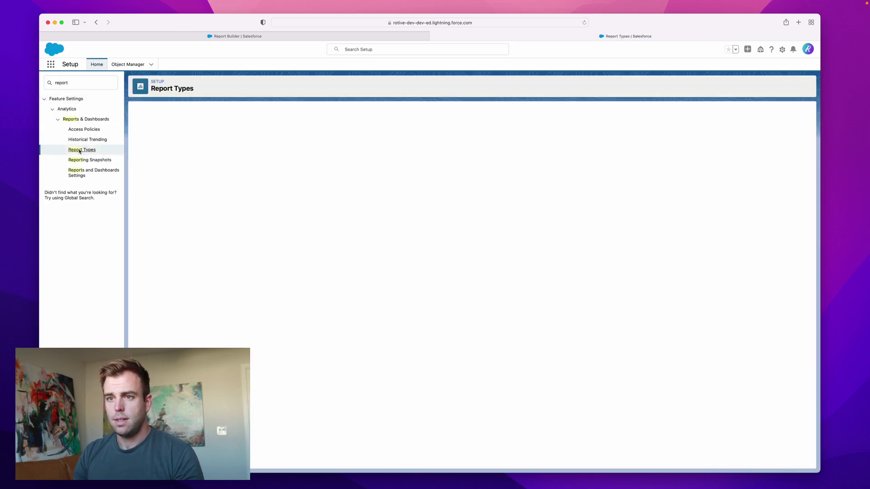
click(471, 229)
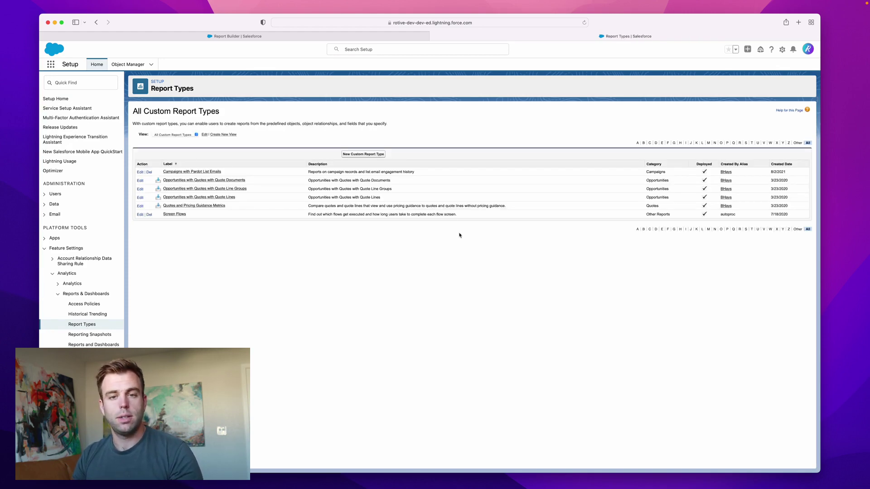
click(371, 155)
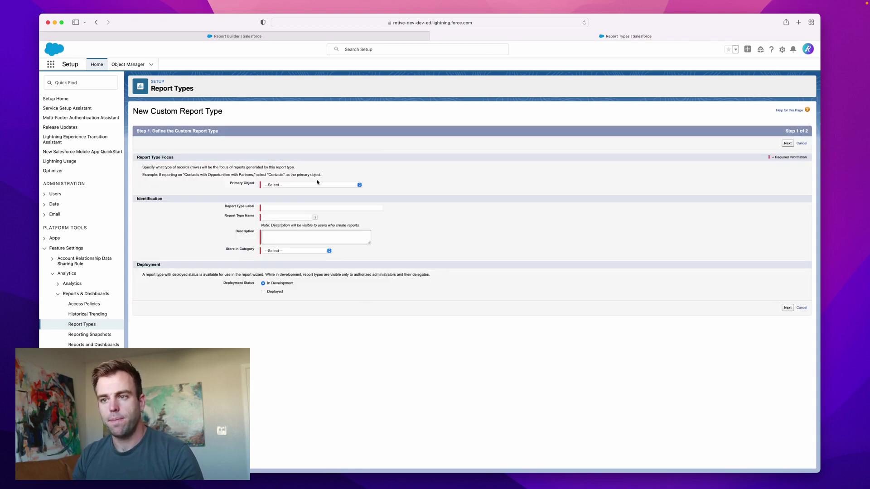
click(314, 184)
Set primary object Price Book Entries, paste the label, and describe it as 'ok entries and products'.
scroll(306, 345, down, 8)
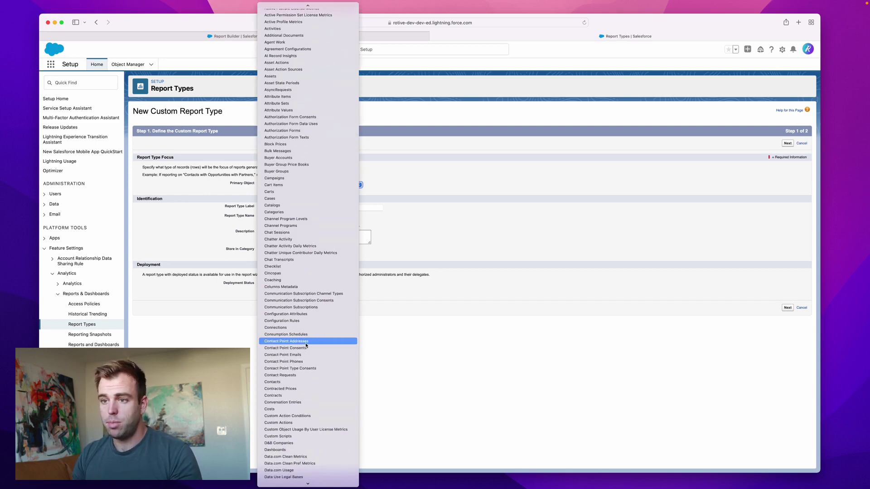
scroll(306, 345, down, 10)
scroll(305, 345, down, 3)
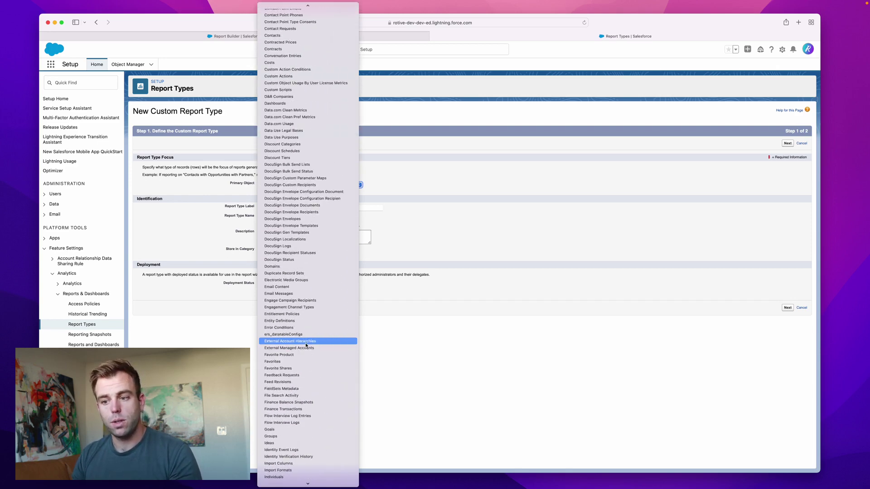
scroll(306, 346, down, 3)
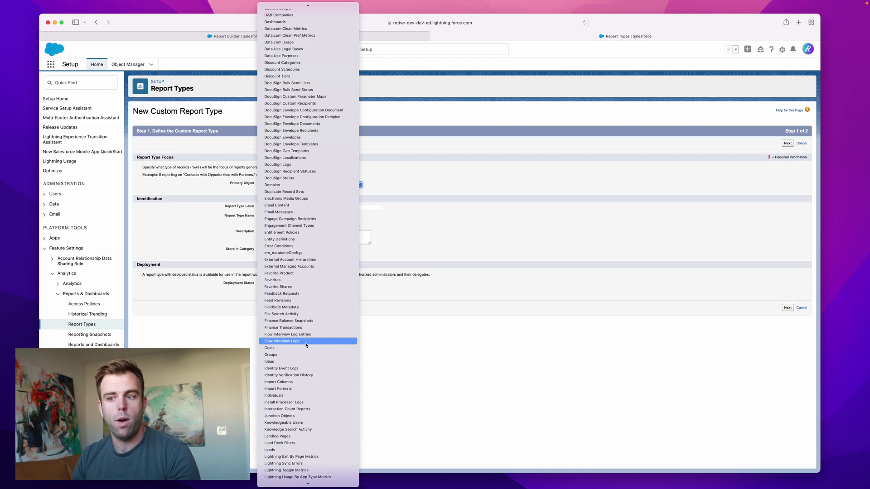
scroll(306, 345, down, 3)
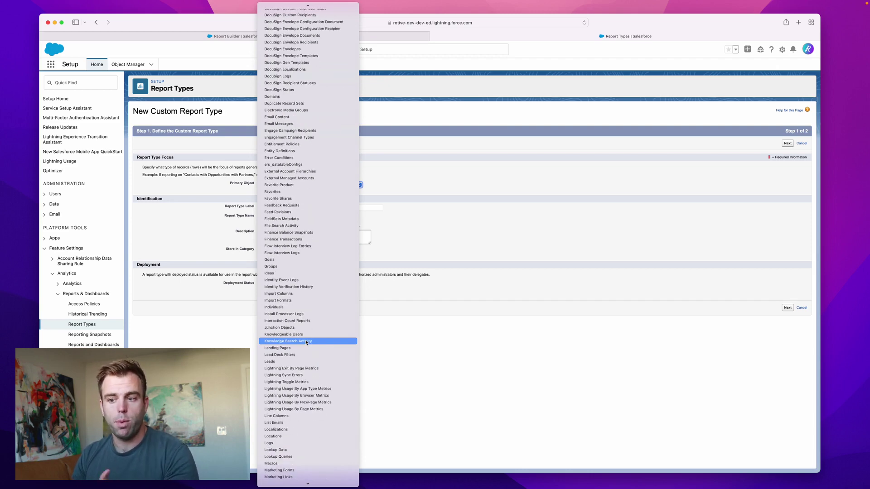
text(pro)
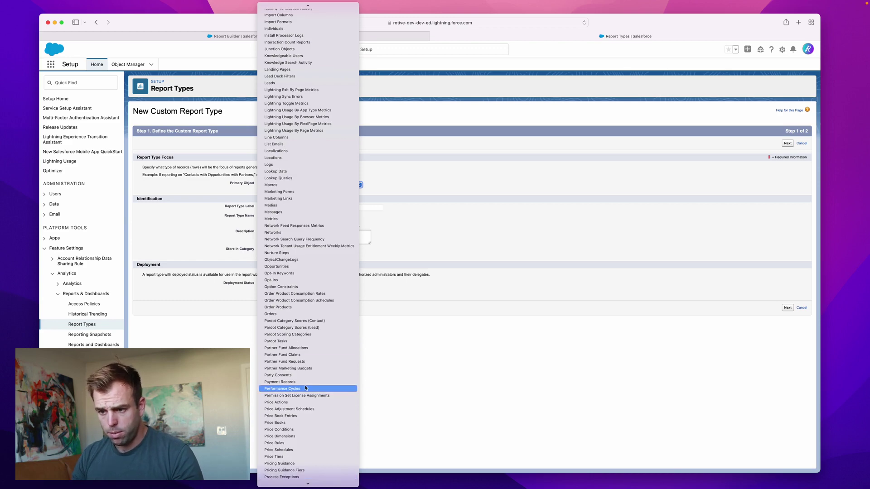
click(291, 416)
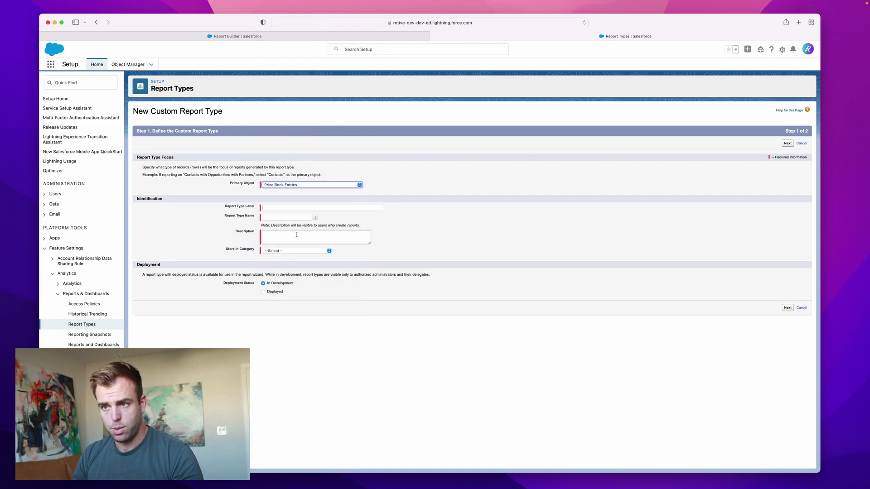
click(277, 209)
text(Price Book Entries)
key(Tab)
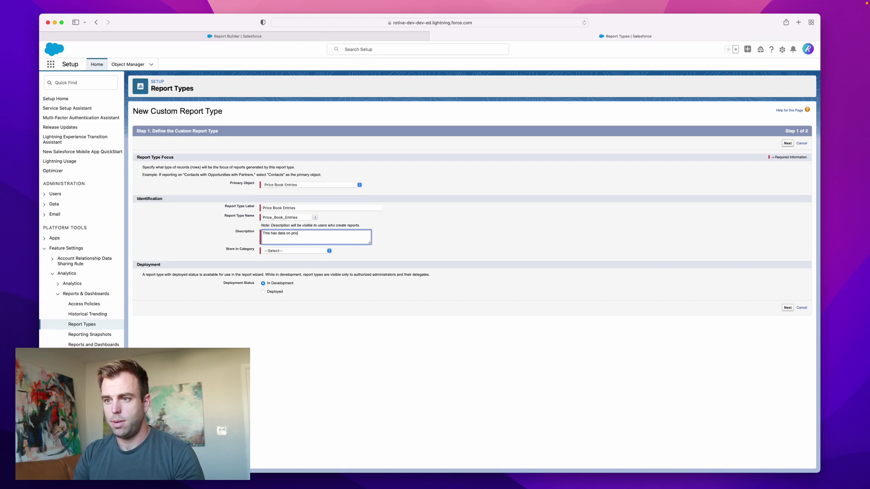
text(ok entries)
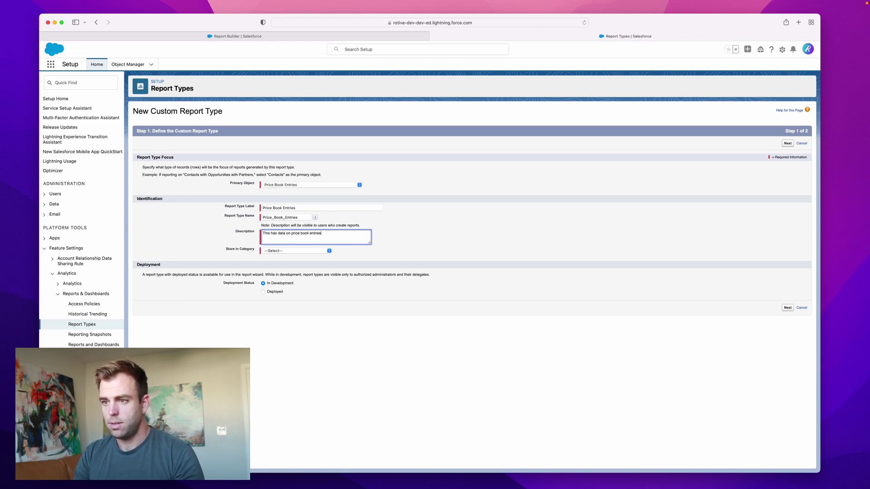
text( and products)
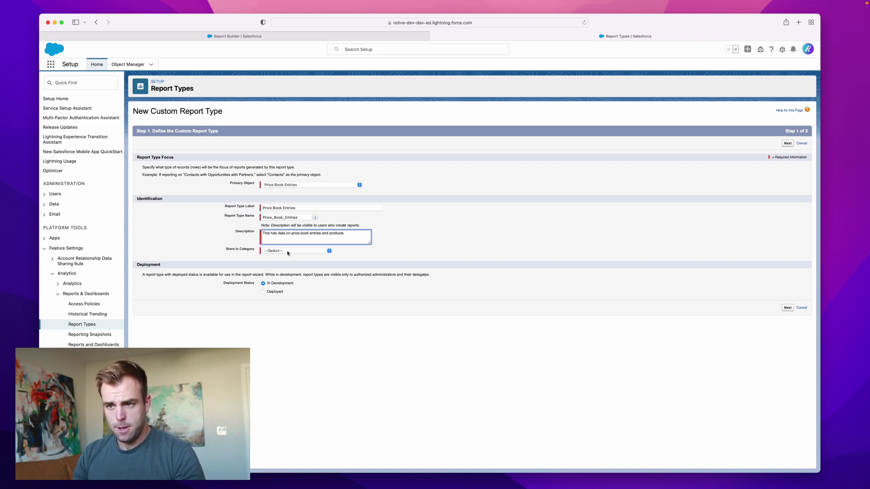
File it under Price Books, Products and Assets, mark it Deployed, and continue to step 2.
click(289, 251)
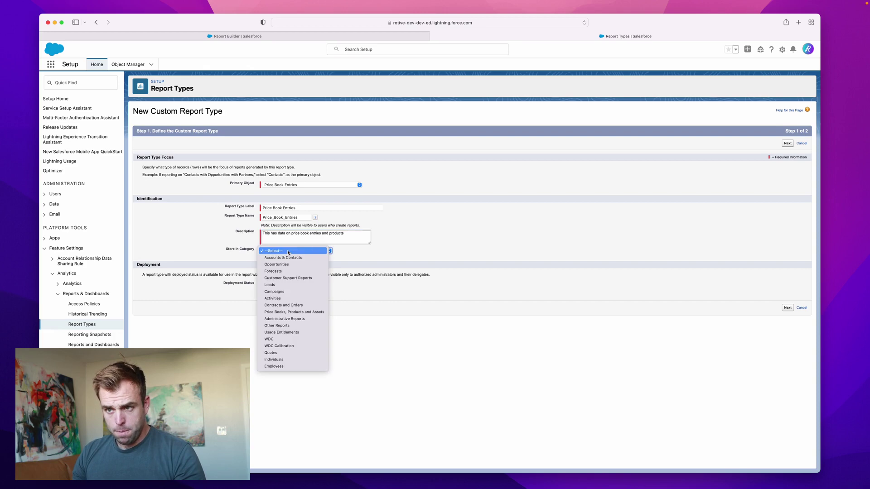
click(313, 313)
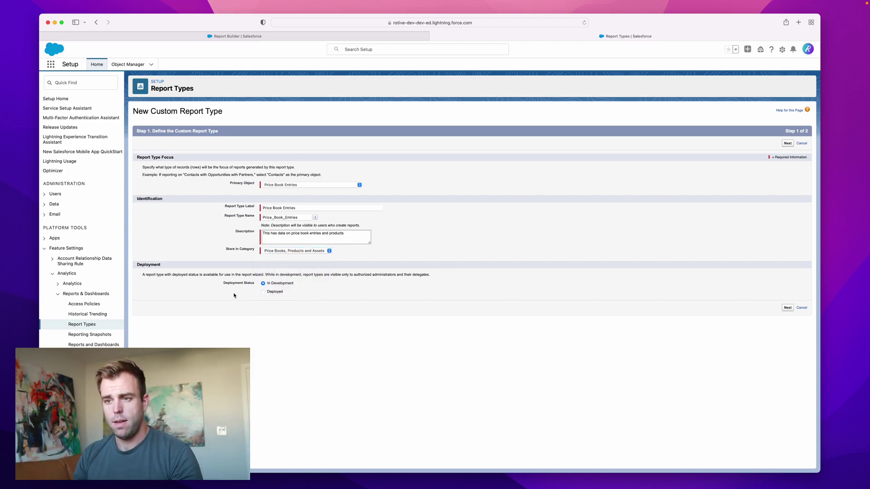
drag(224, 283, 249, 284)
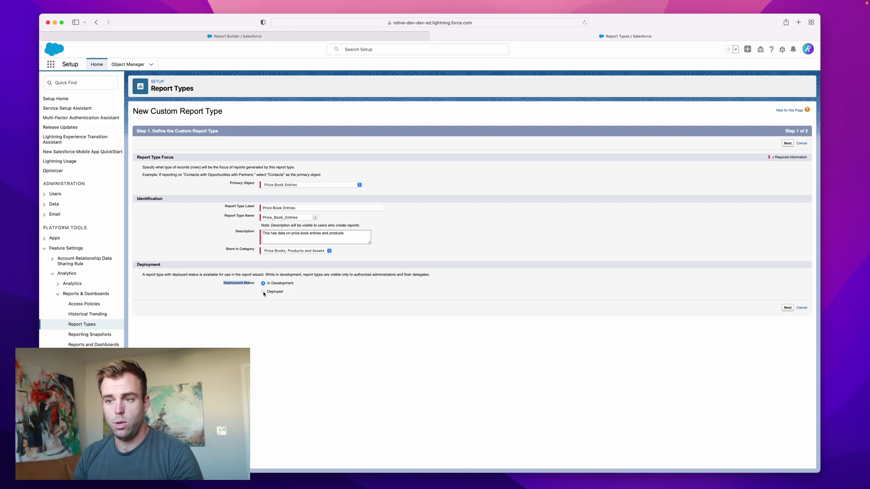
click(264, 292)
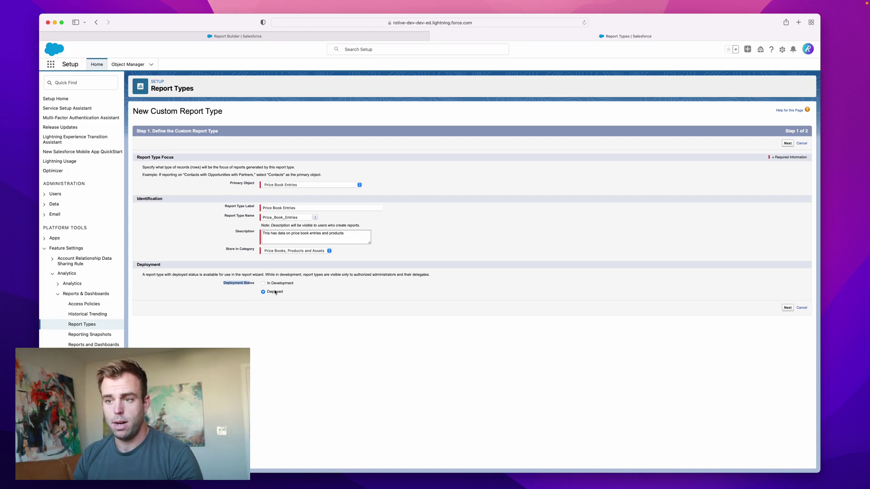
click(788, 309)
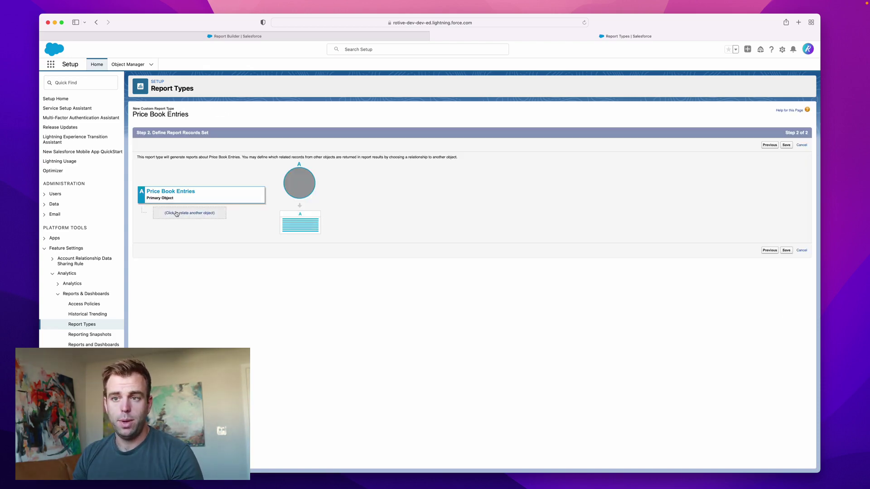
Remove the extra related object and save the report type with Price Book Entries alone.
click(177, 213)
click(217, 206)
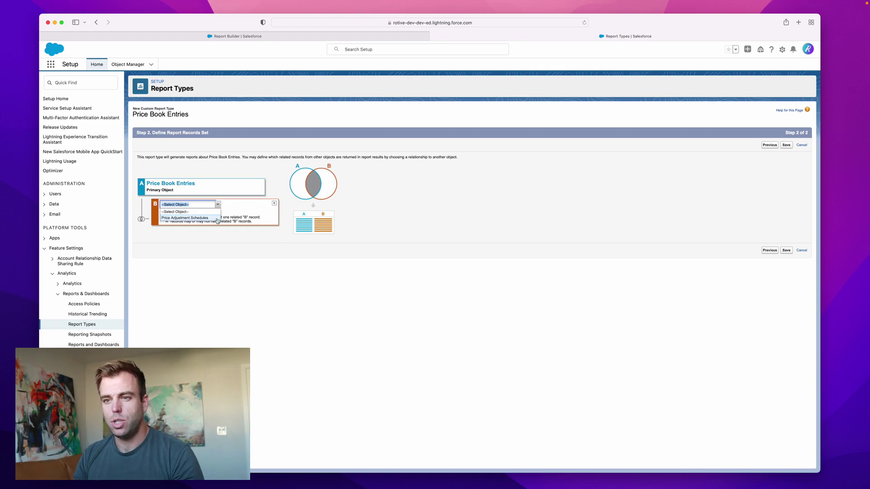
click(287, 208)
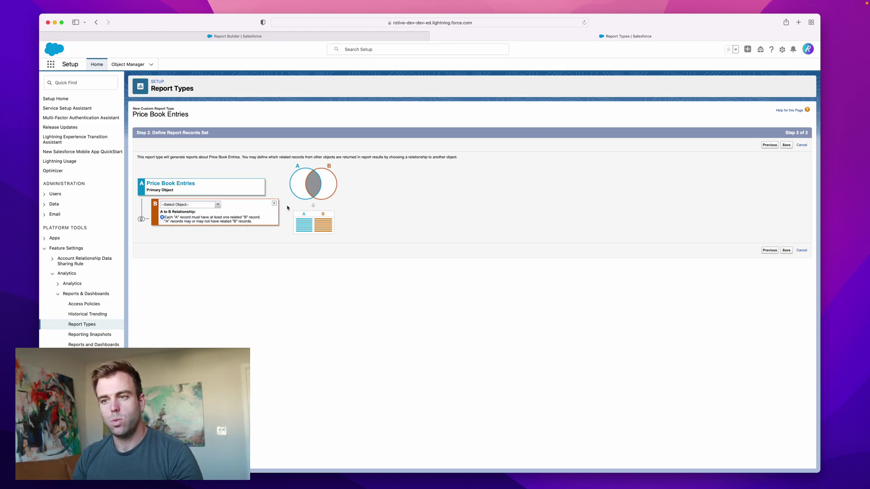
click(274, 204)
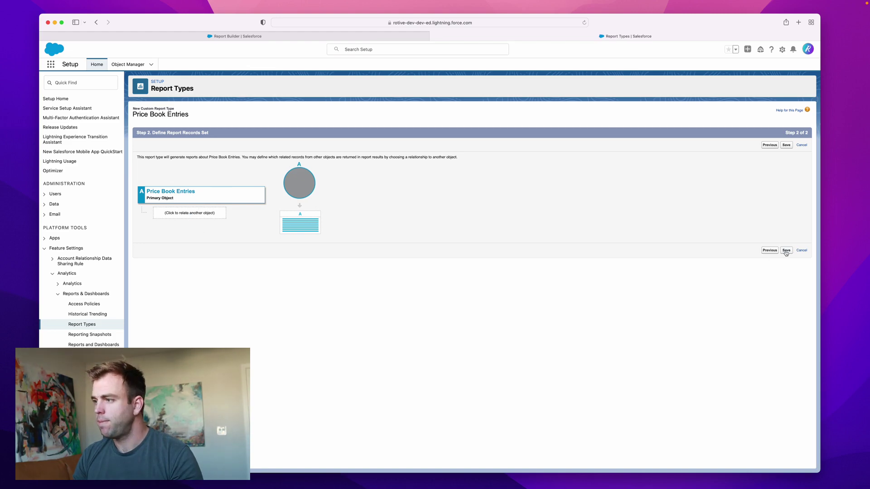
click(786, 251)
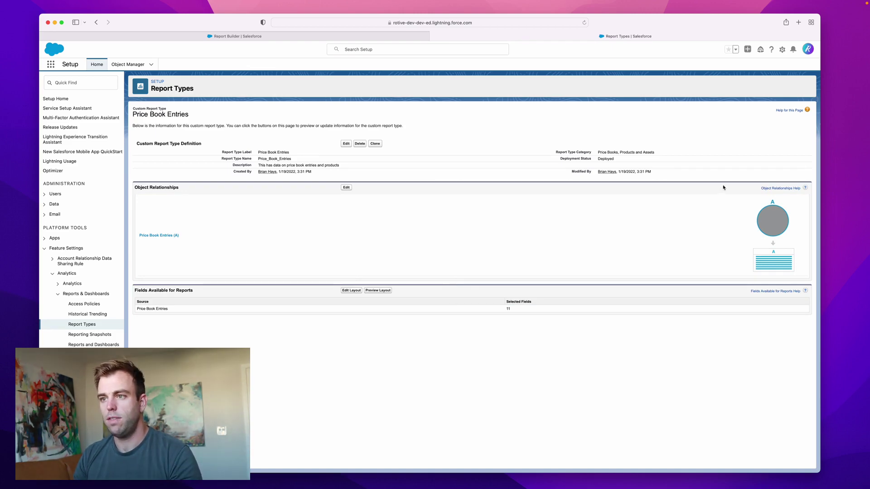
Create a new report from the Price Book Entries report type, found by searching 'pric'.
click(380, 36)
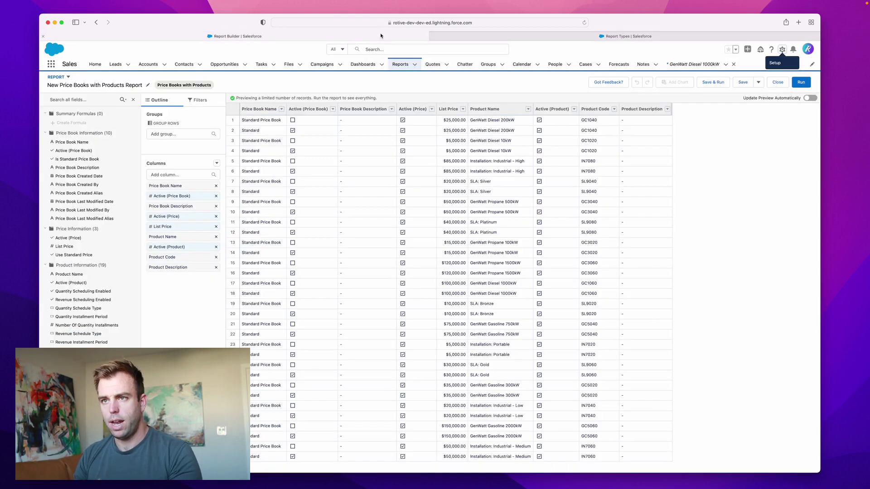
click(401, 63)
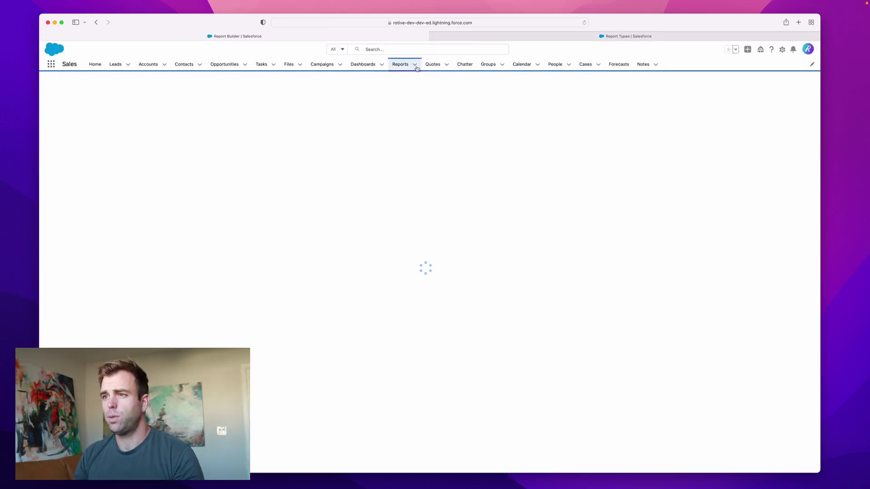
click(415, 68)
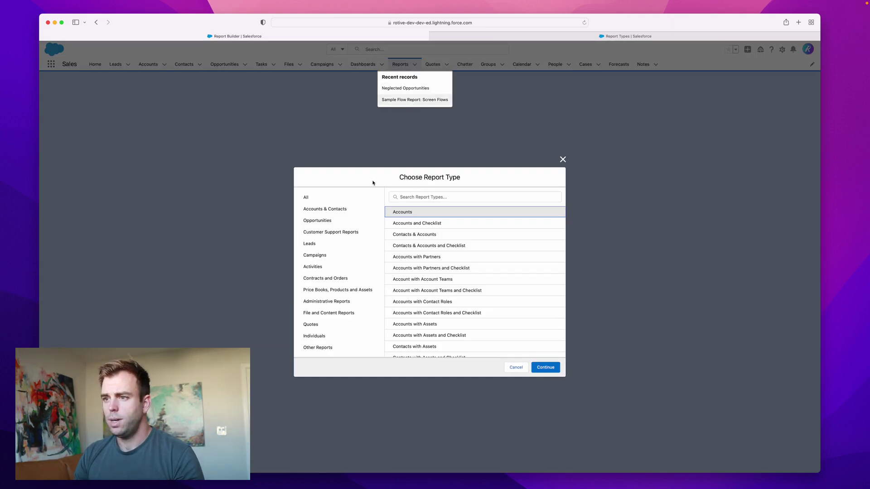
click(428, 197)
text(price)
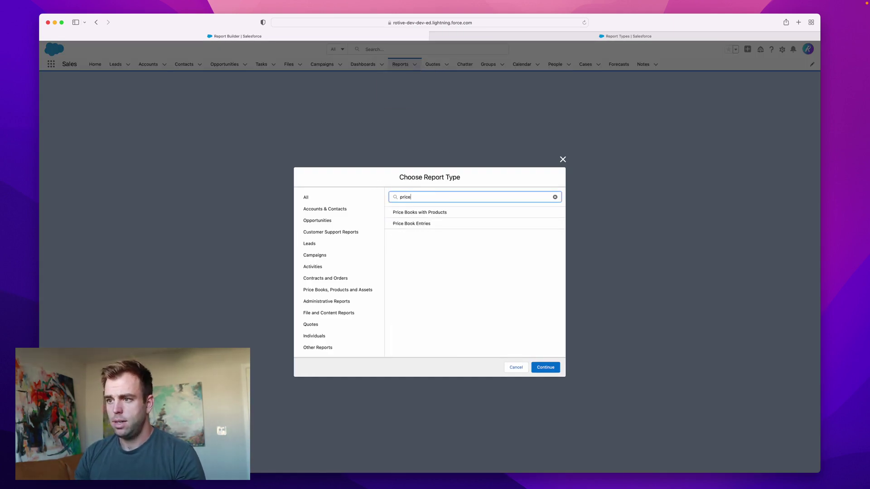
click(417, 224)
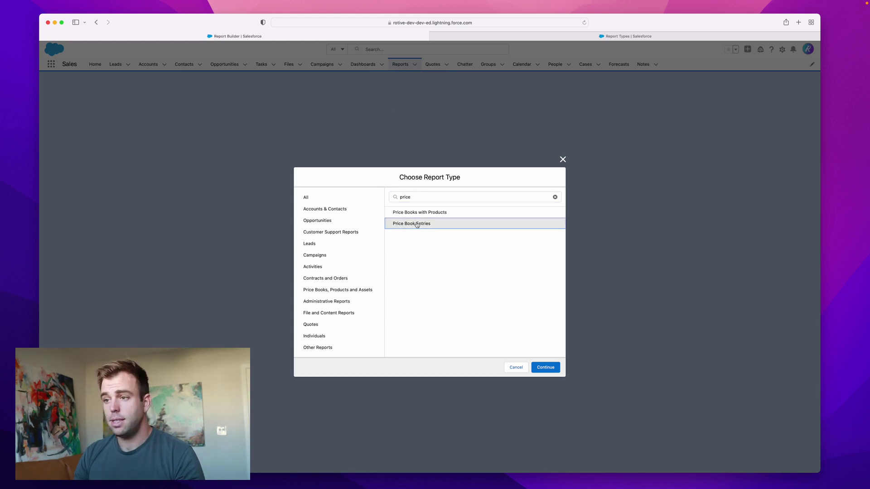
click(552, 369)
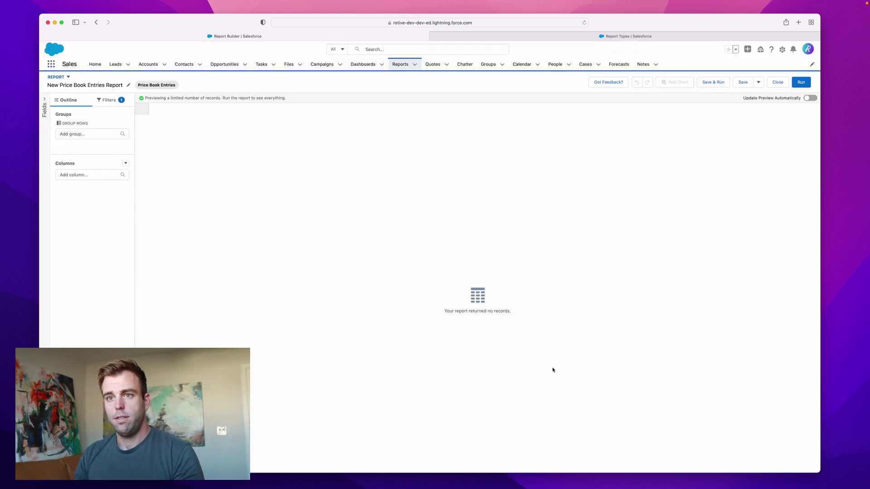
Add Price Book Entry ID, Product Name, Last Modified Date and List Price columns; set Created Date to All Time.
click(44, 104)
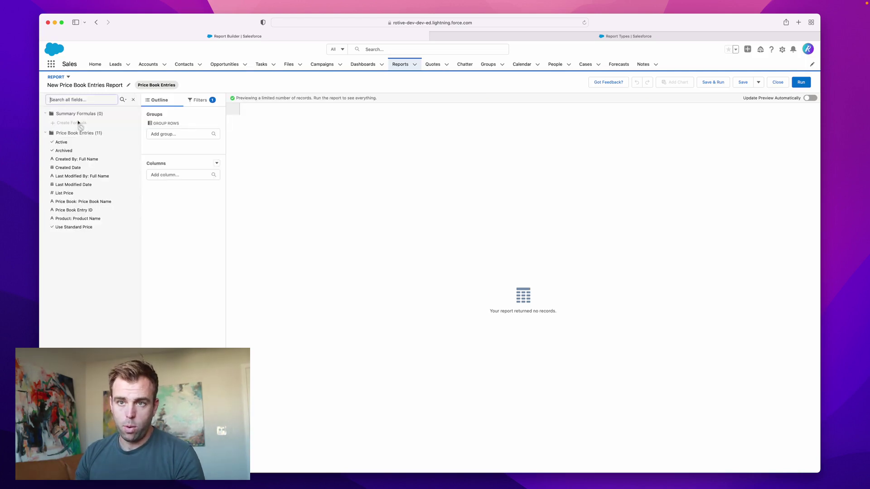
click(66, 211)
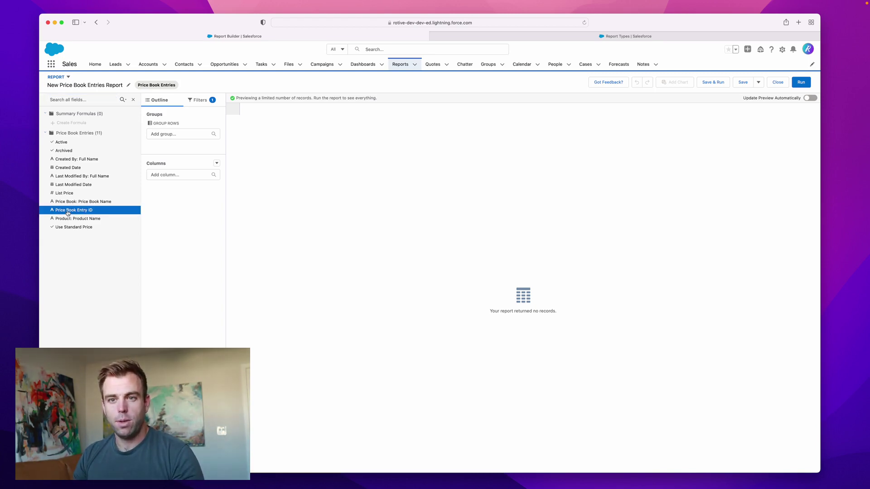
double_click(69, 213)
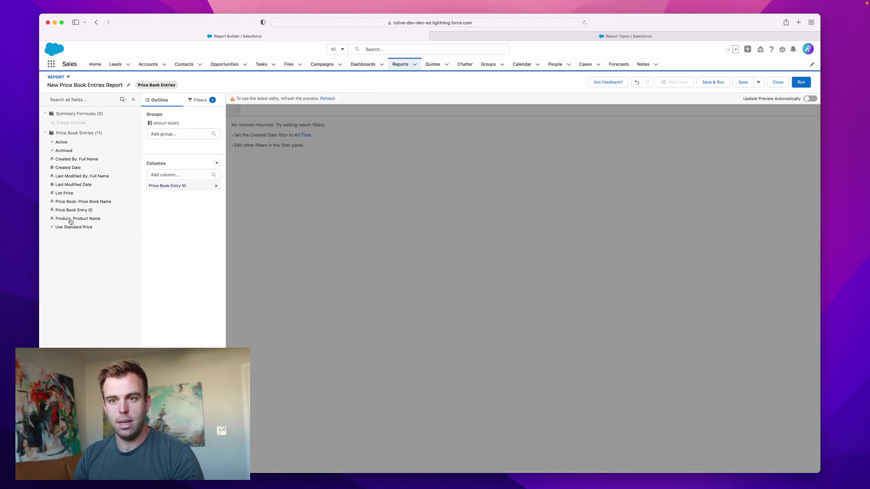
double_click(71, 219)
double_click(62, 185)
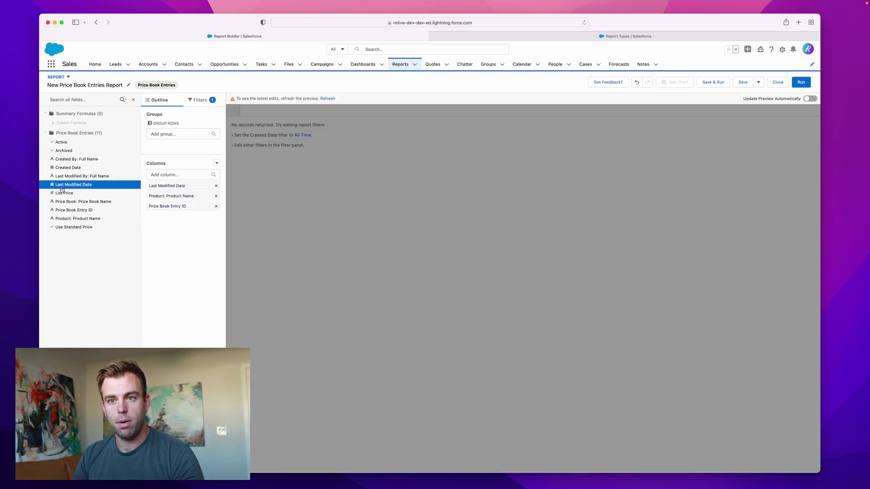
double_click(64, 193)
click(303, 135)
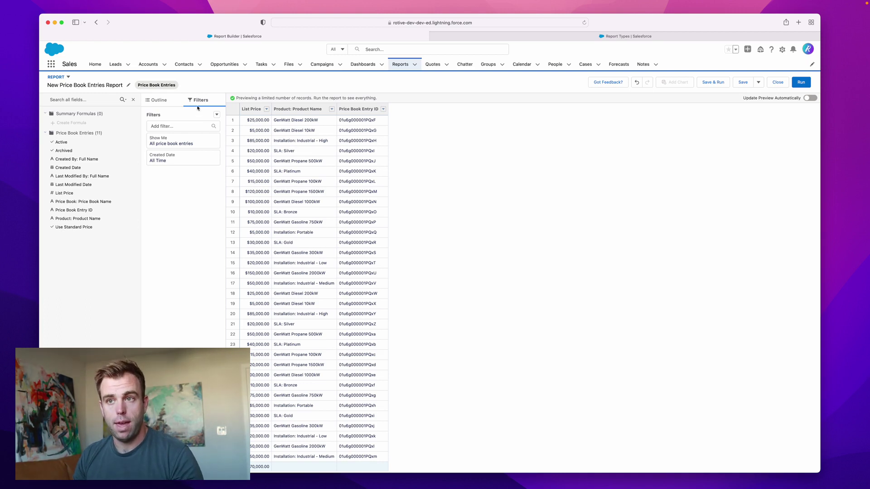
Filter Price Book Name equals 'Standard Price Book', refresh, and run the report showing 17 entries.
click(180, 126)
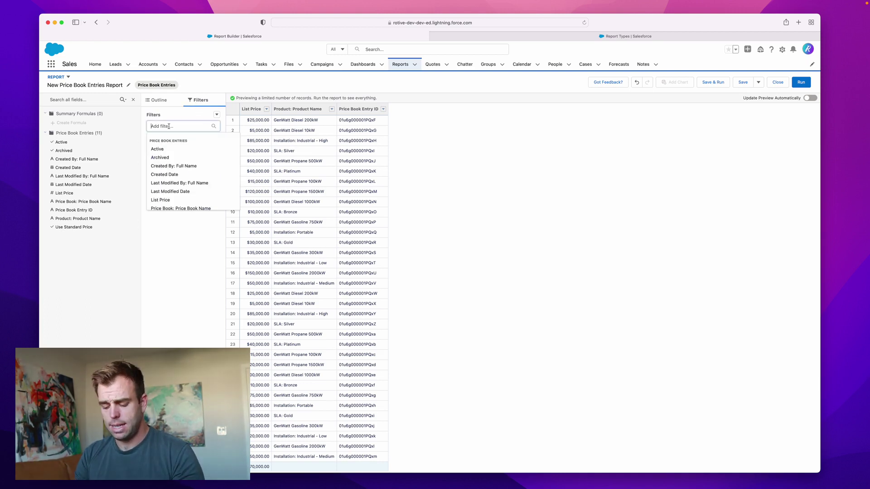
text(price)
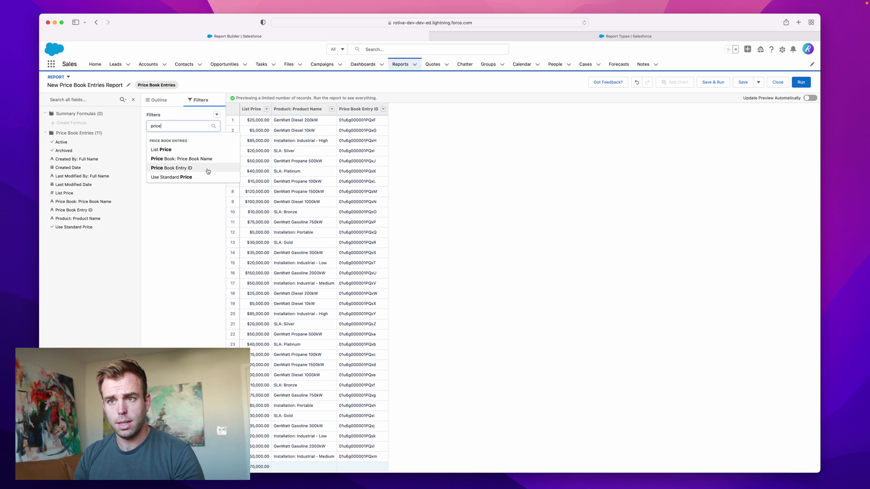
click(196, 159)
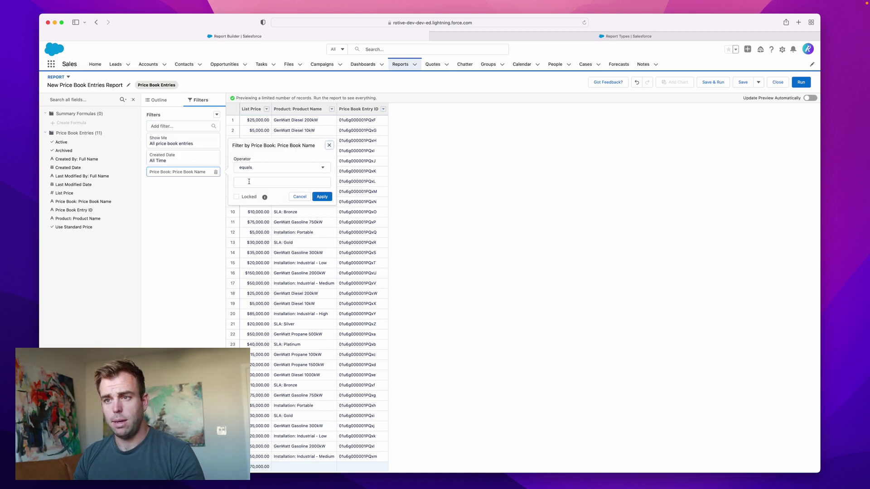
text(Stand)
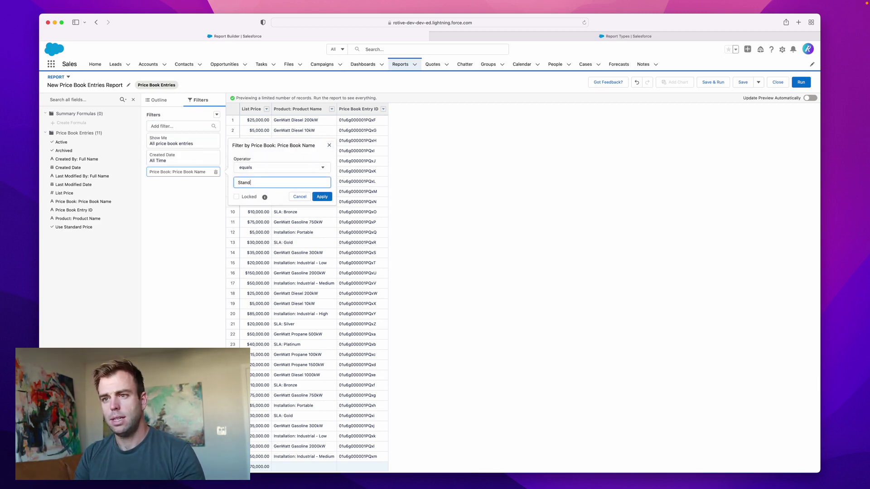
text(ard P)
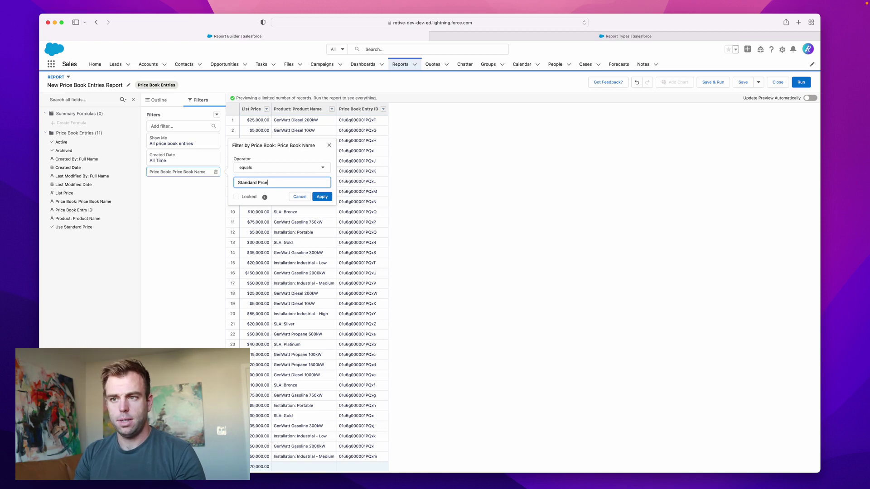
text(rice Book)
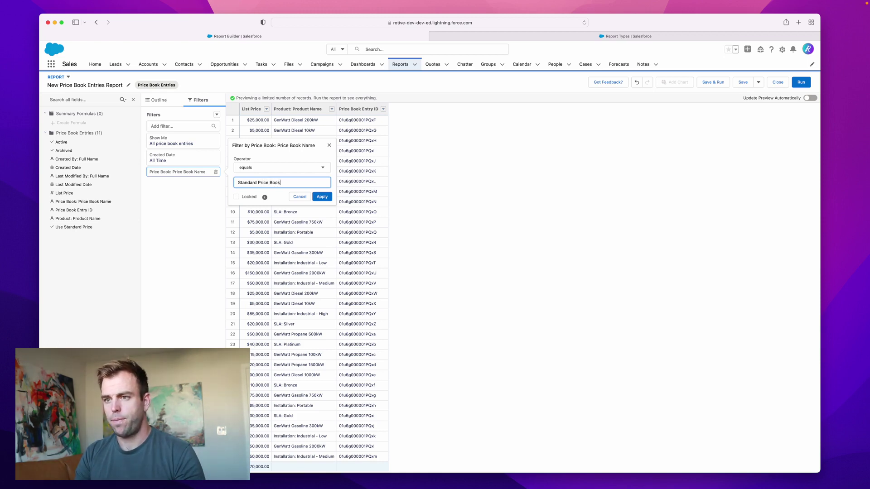
click(321, 197)
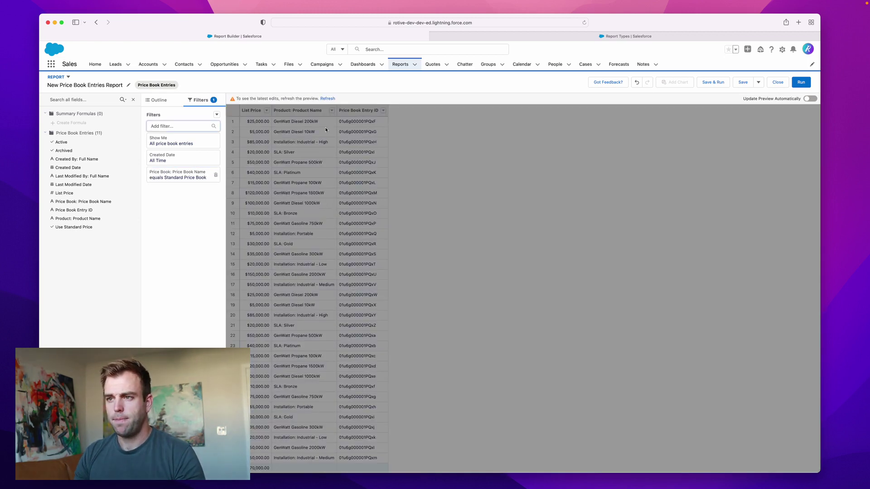
click(326, 100)
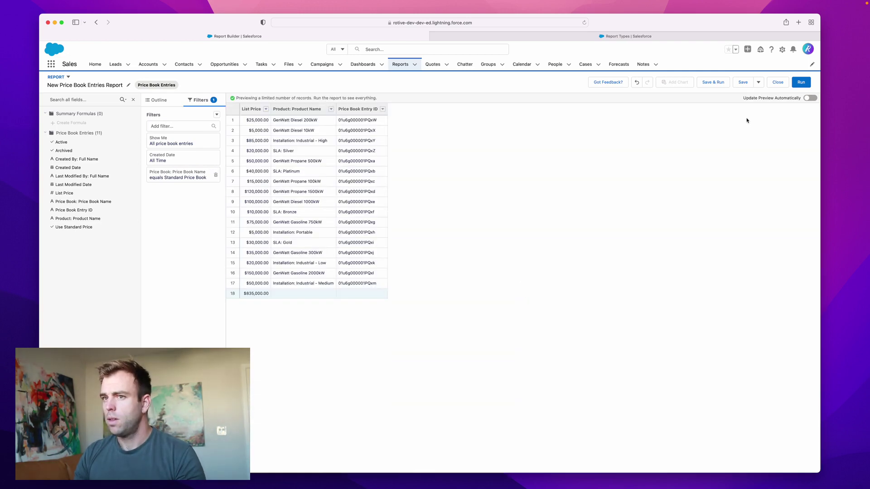
click(801, 84)
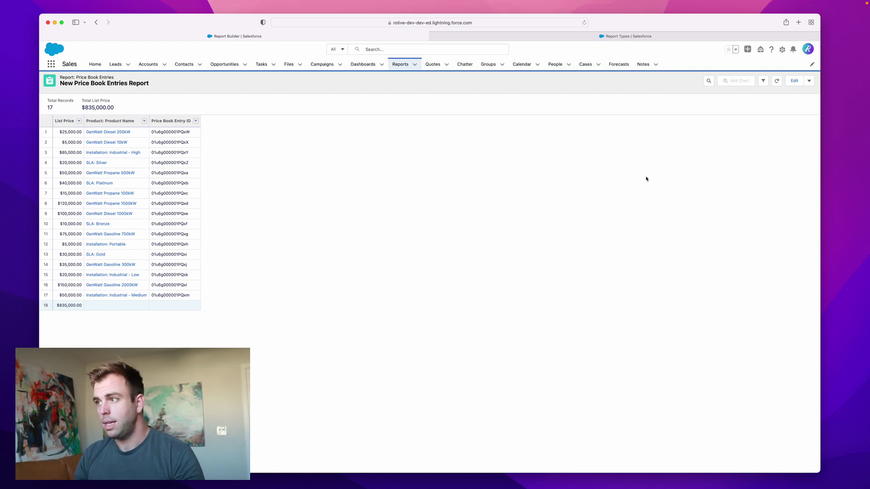
Export the report's details as a Comma Delimited .csv file and allow the browser download.
click(810, 81)
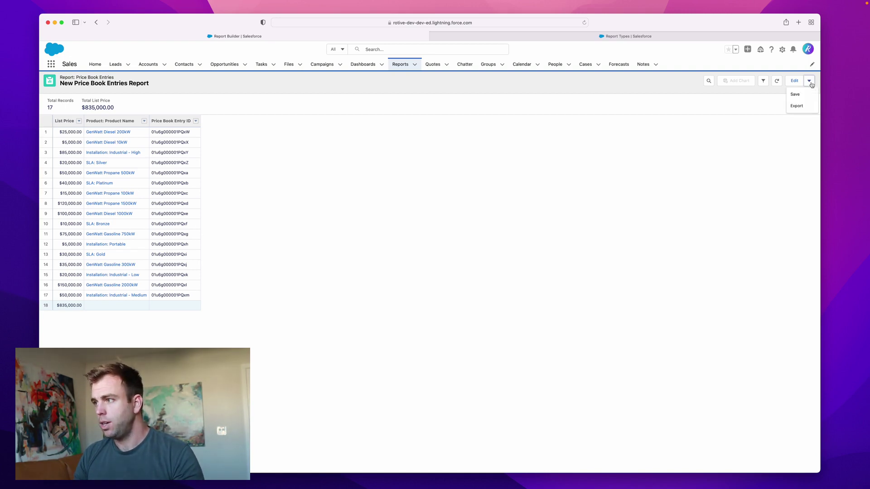
click(797, 106)
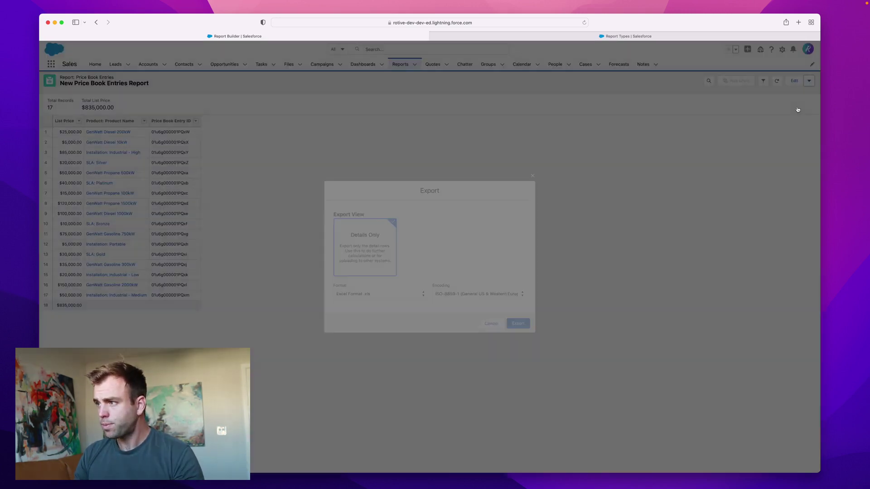
click(379, 299)
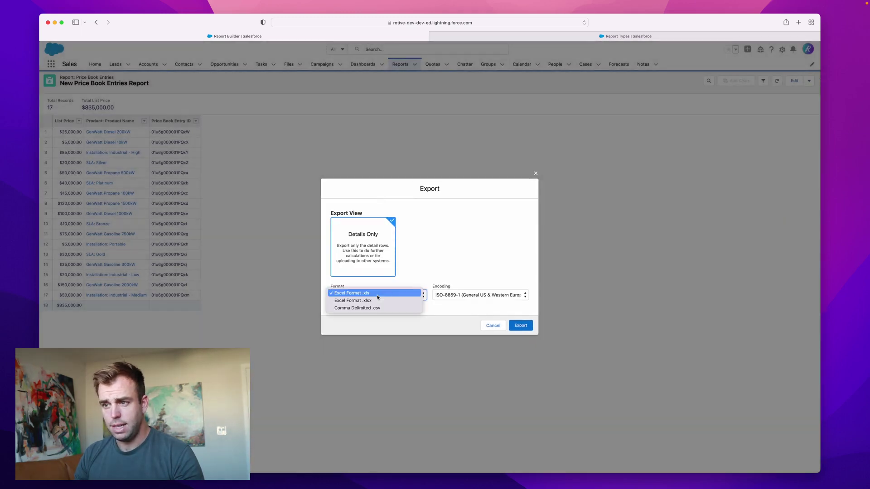
click(375, 309)
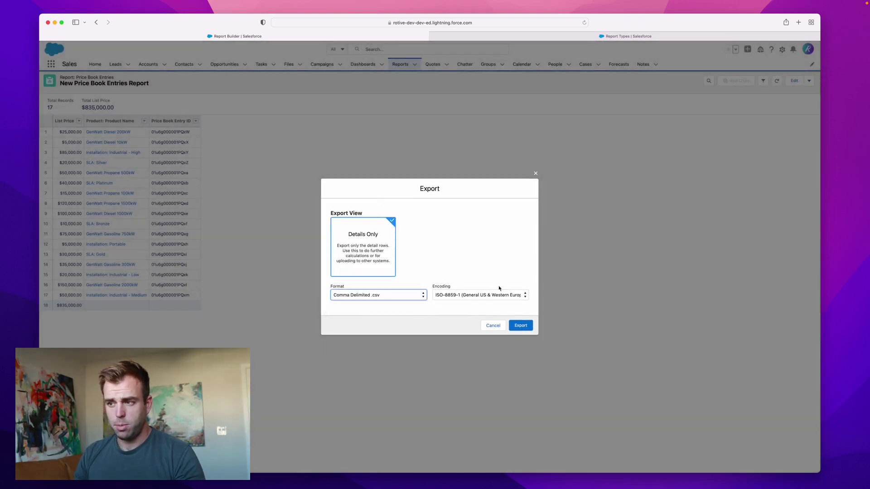
click(521, 326)
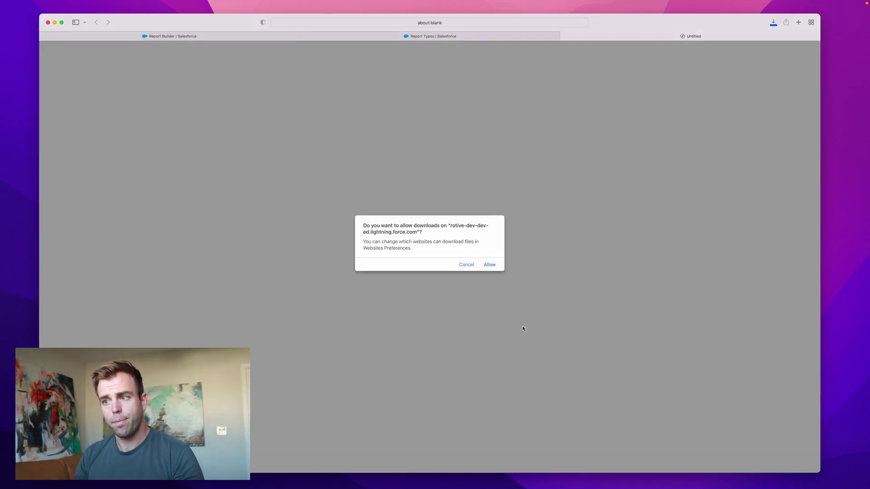
click(489, 265)
click(227, 36)
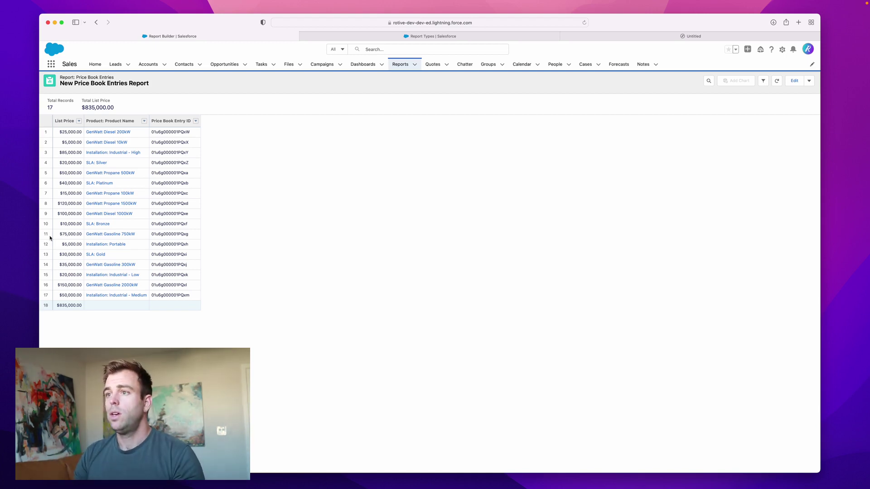
click(783, 50)
Search Setup Quick Find for 'dataloader', open the Dataloader.io page, and launch dataloader.io.
click(780, 66)
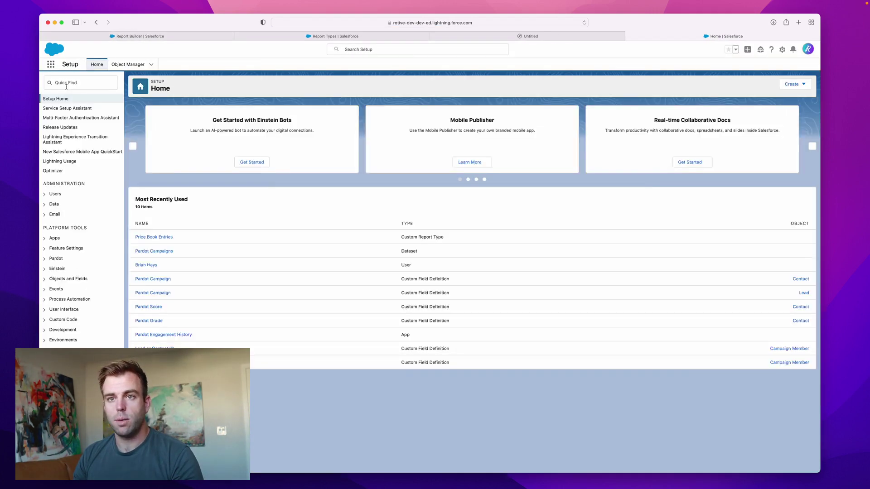
text(da)
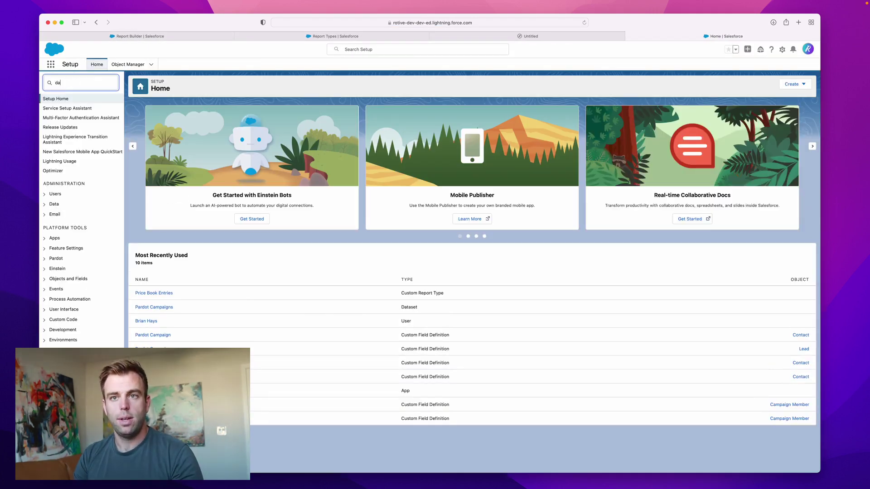
text(ta loader)
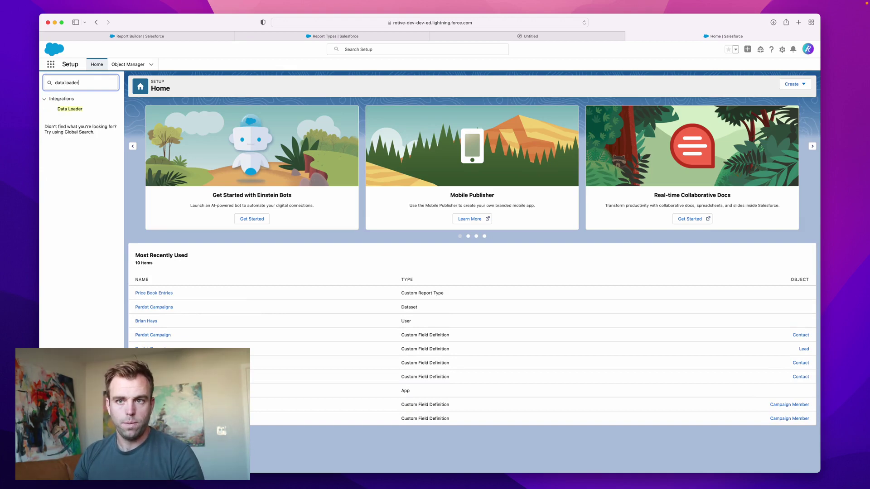
click(66, 109)
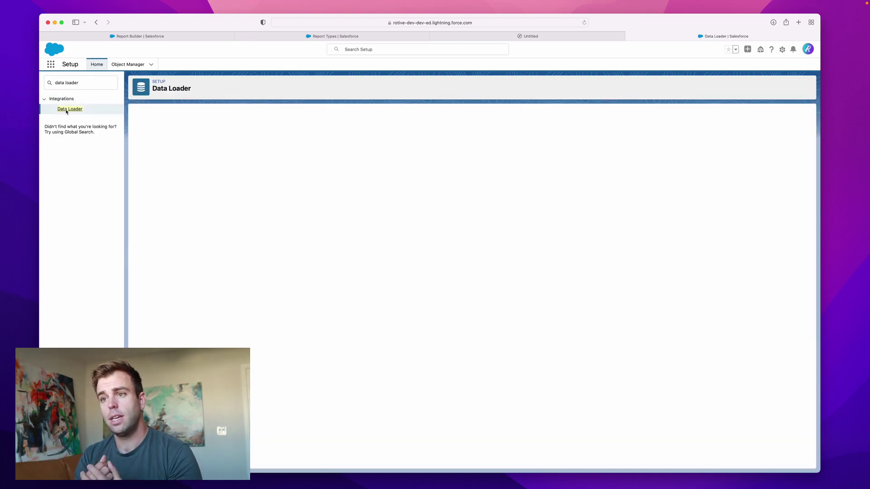
click(92, 89)
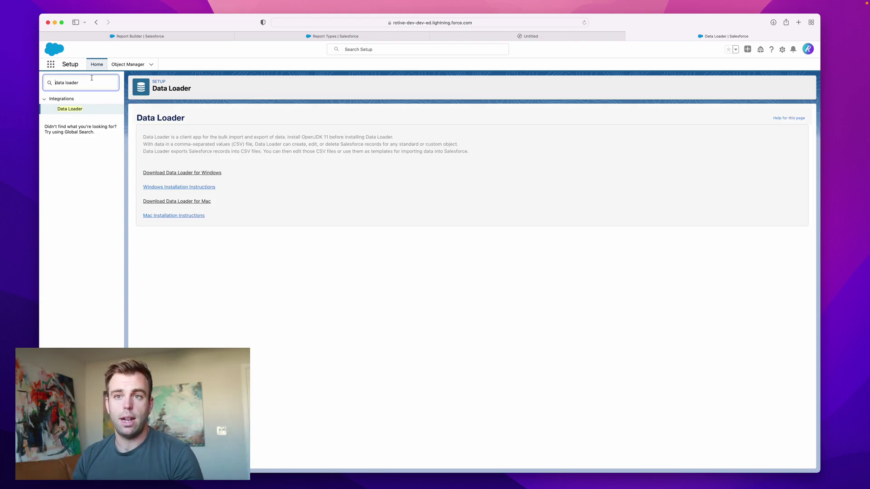
key(super+a)
text(dataloade)
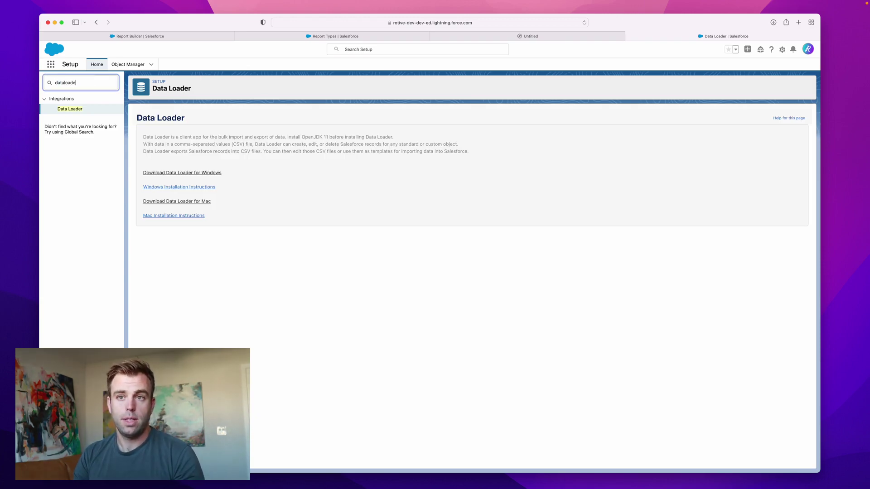
text(r)
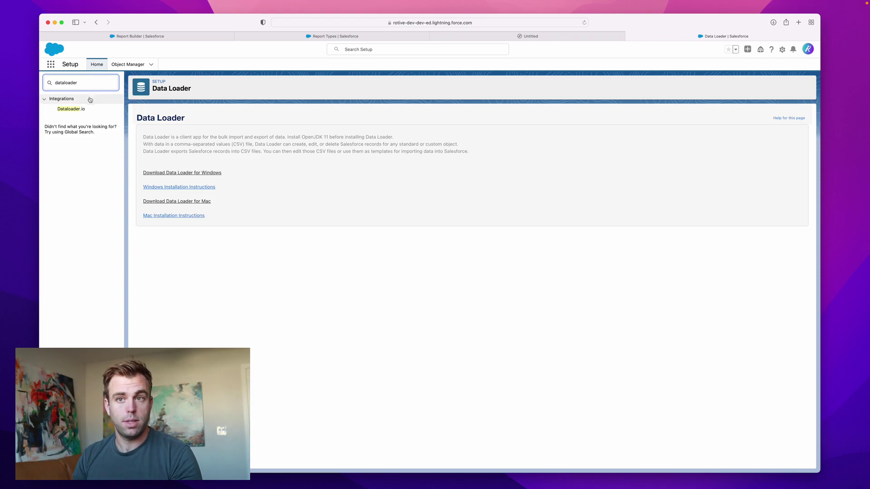
click(79, 109)
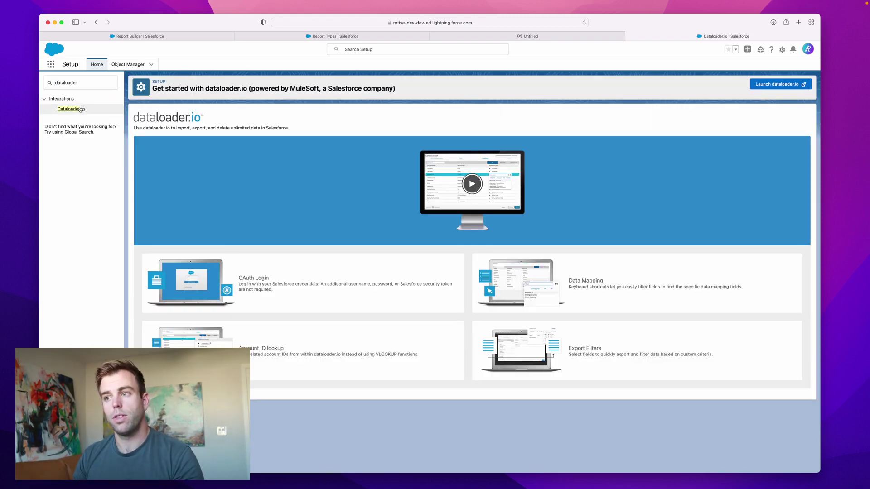
click(780, 84)
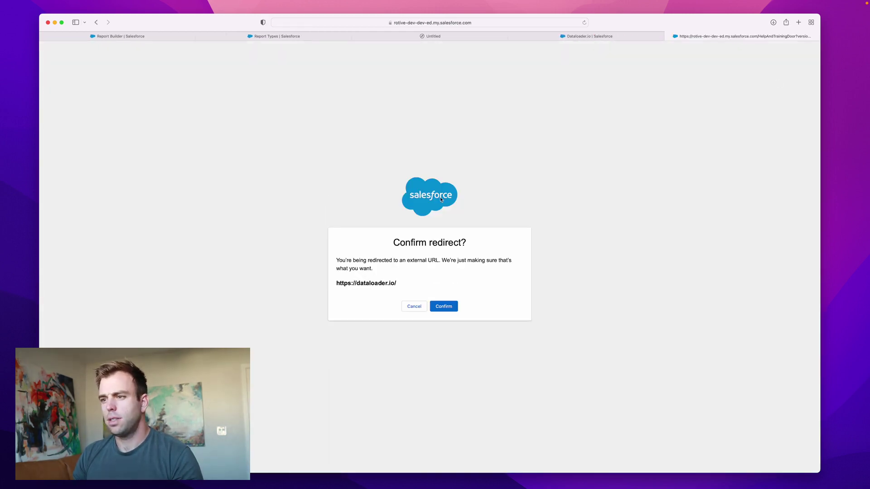
Accept the redirect and log in to dataloader.io with the Salesforce account.
click(446, 307)
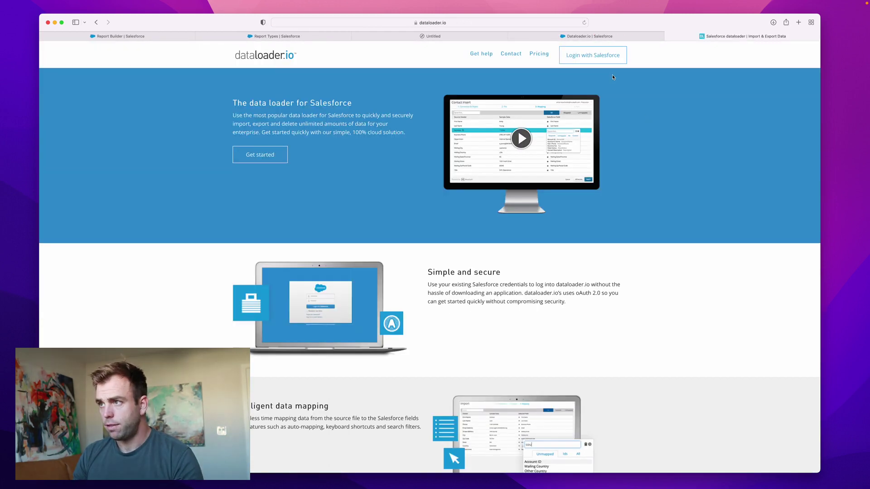
click(597, 57)
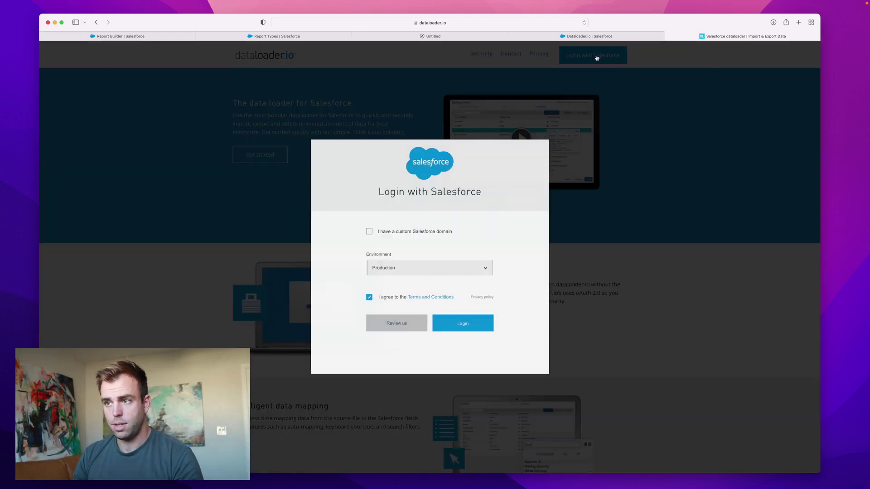
click(461, 322)
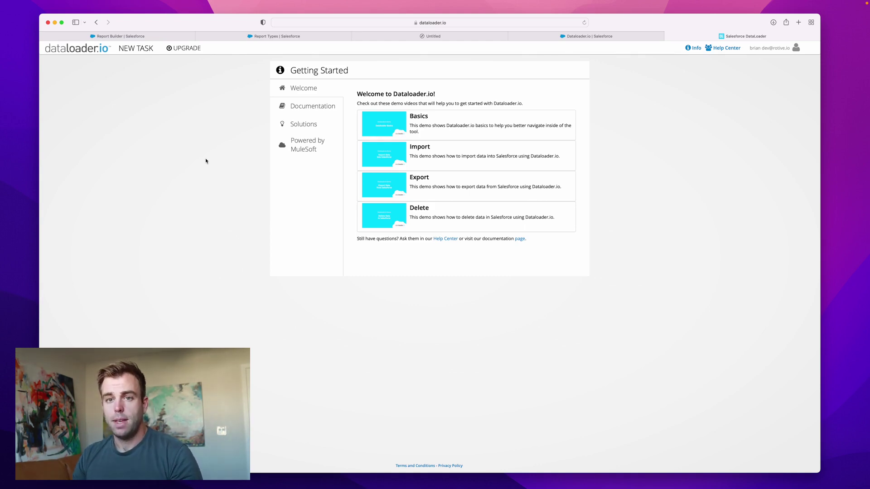
click(131, 53)
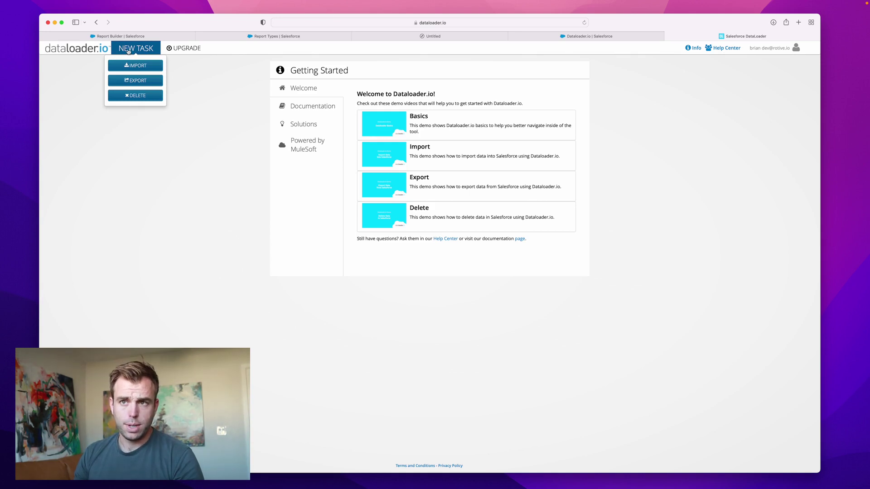
Create an Update import task on Price Book Entry, found by searching 'price boo'.
click(140, 68)
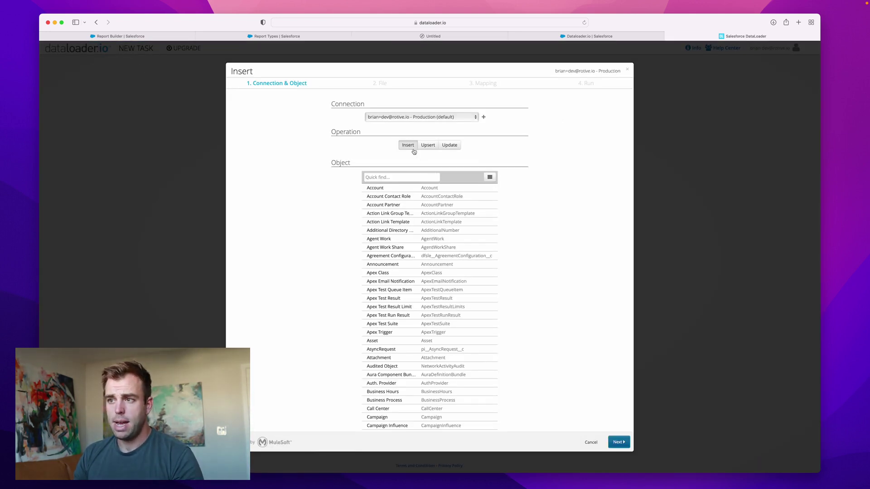
click(450, 145)
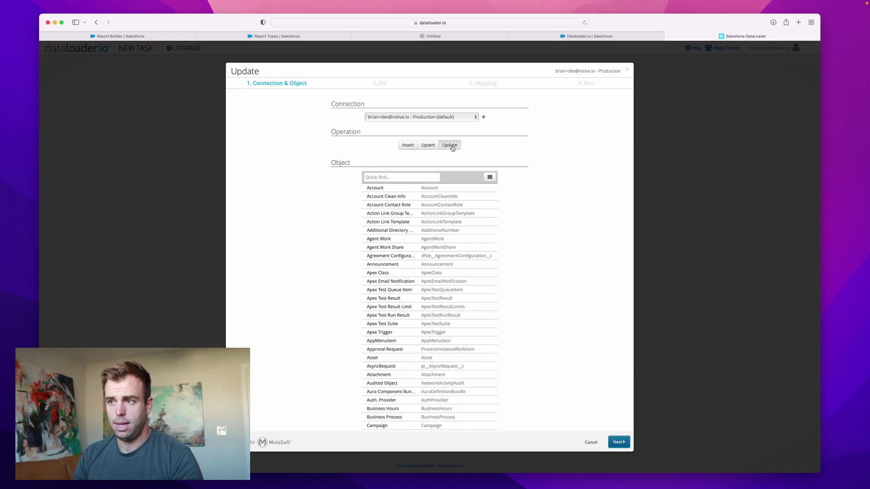
click(383, 177)
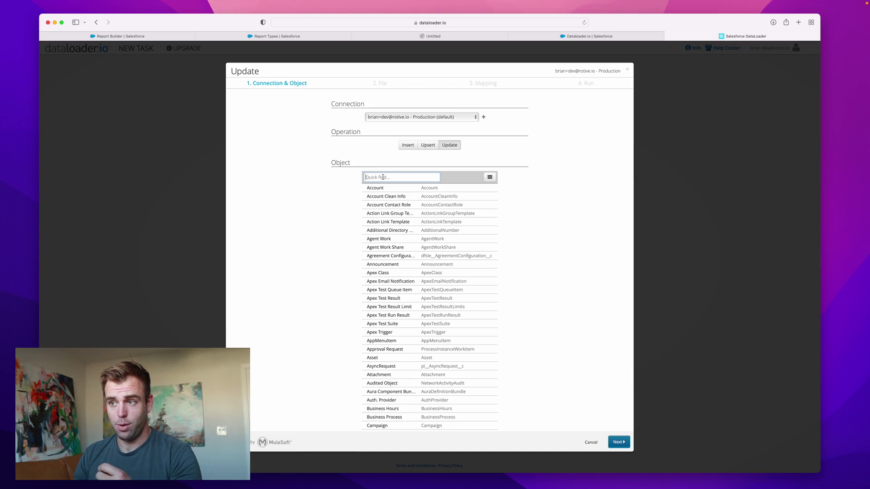
text(price boo)
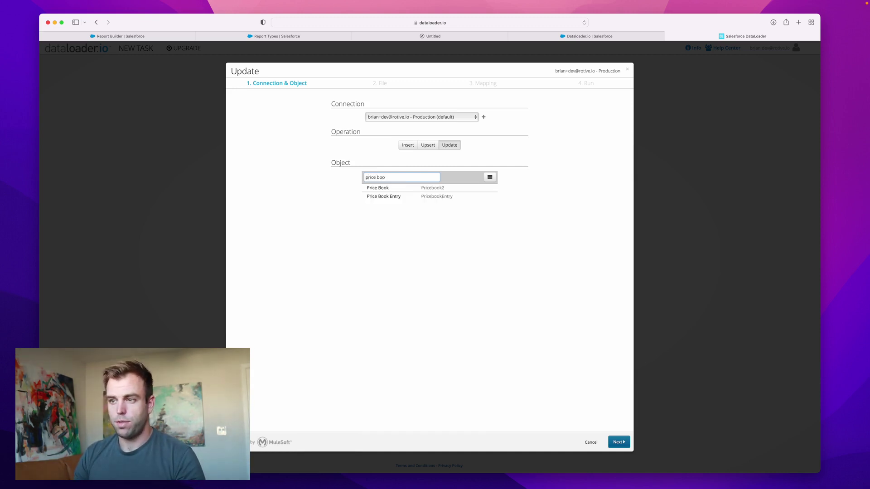
click(383, 198)
click(620, 443)
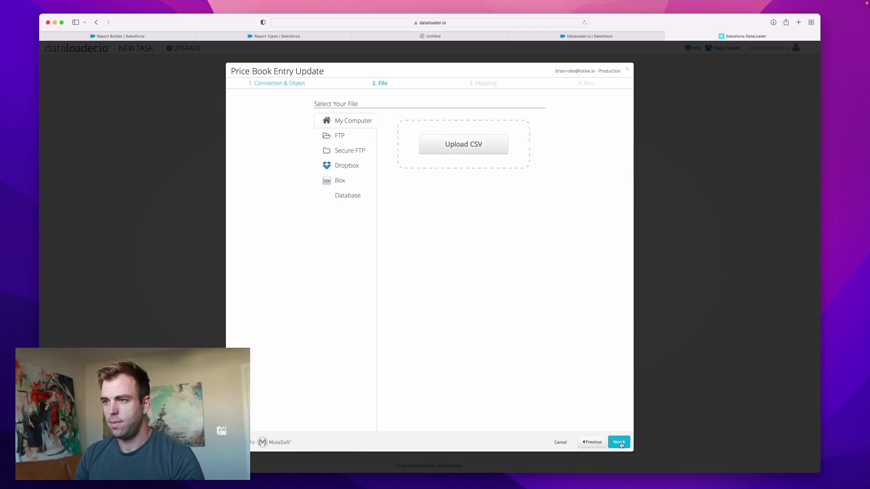
Upload report1642635217959.csv from Downloads and accept the List Price and Price Book Entry ID mapping.
click(481, 150)
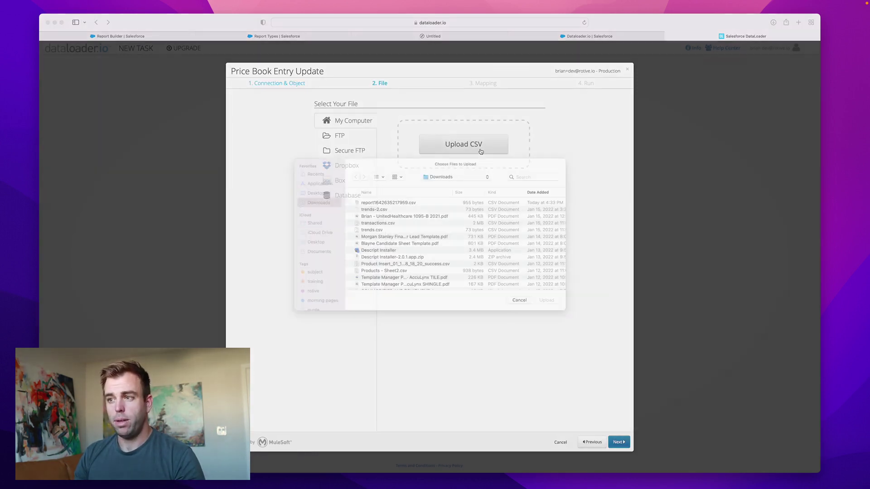
click(376, 211)
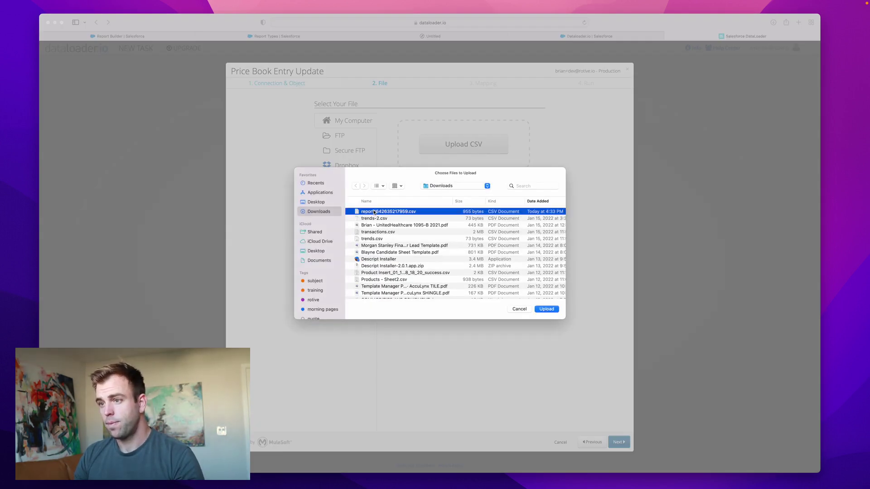
click(547, 309)
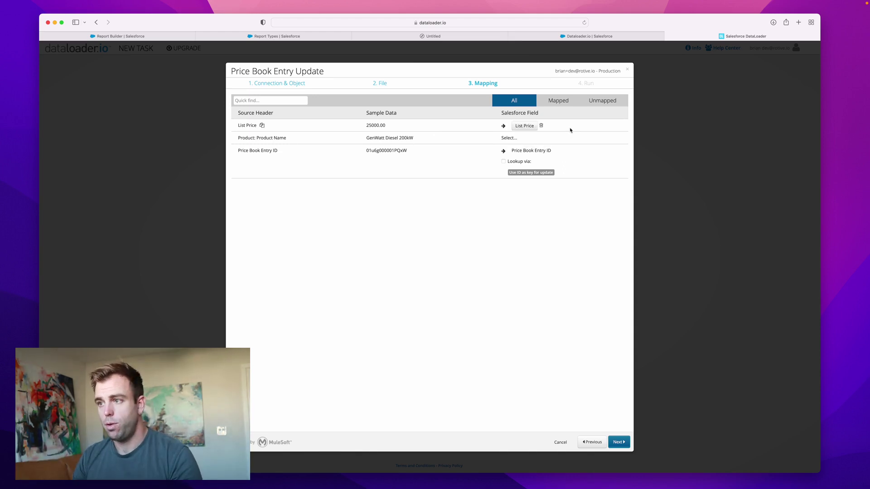
click(619, 442)
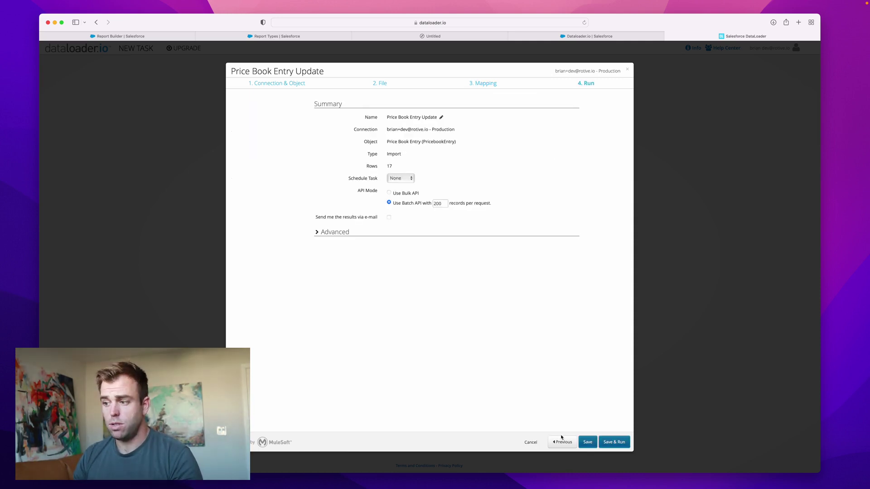
Save and run the Update task, confirm the data change, and dismiss the review request.
click(614, 443)
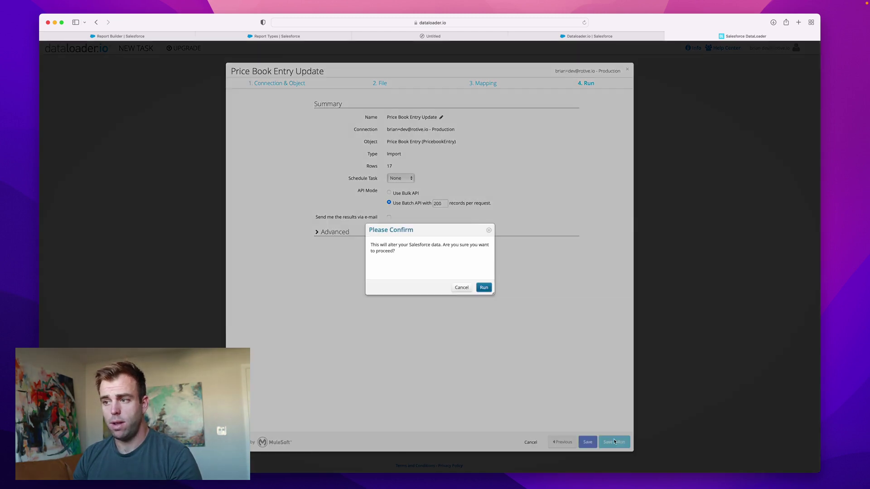
click(483, 288)
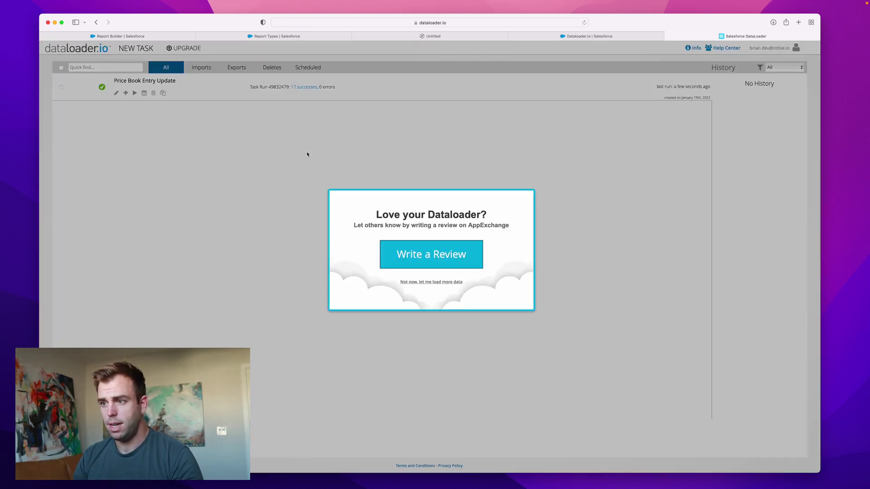
click(422, 283)
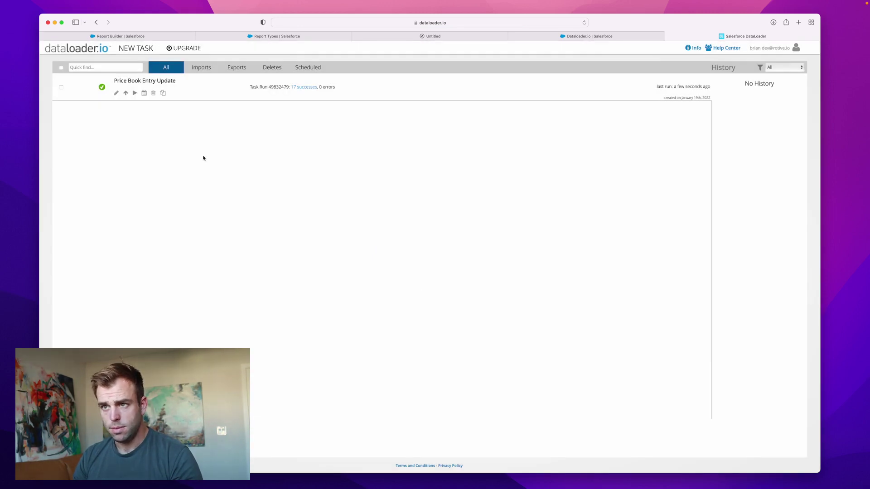